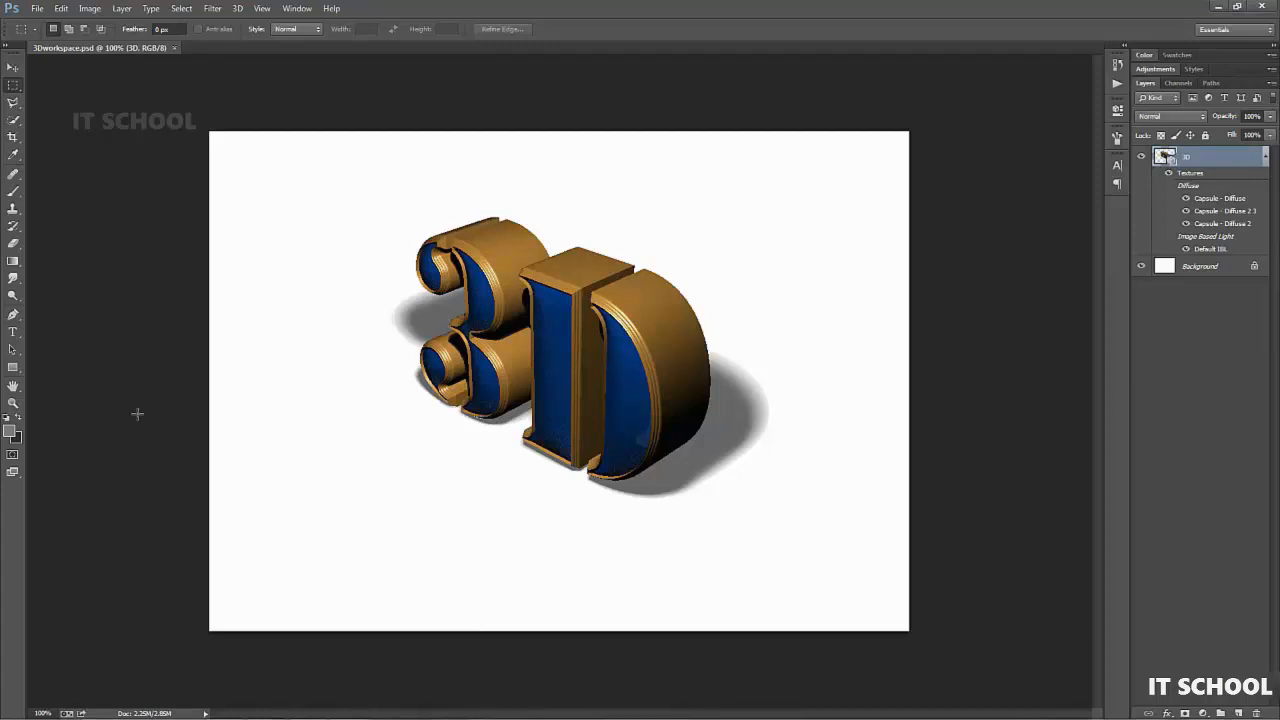
# - Review the advanced graphics processor settings in the Performance preferences, including the drawing mode and OpenCL option
pyautogui.click(62, 9)
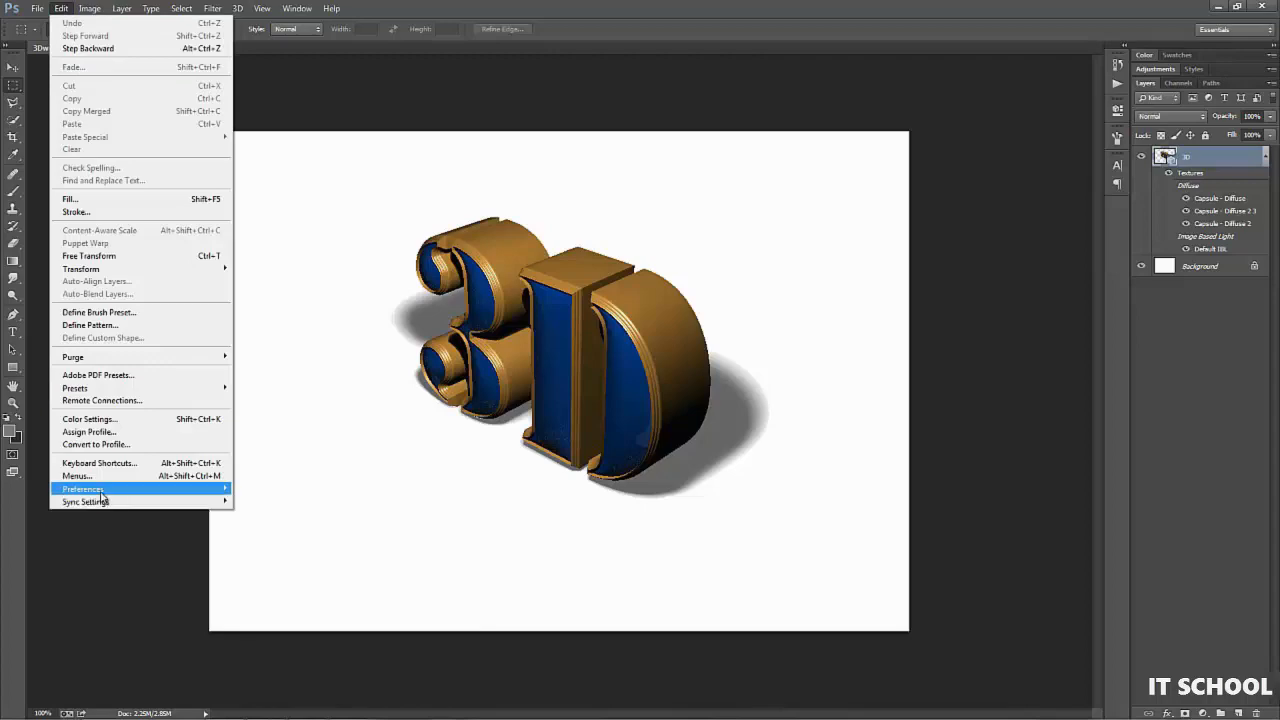
pyautogui.moveTo(103, 490)
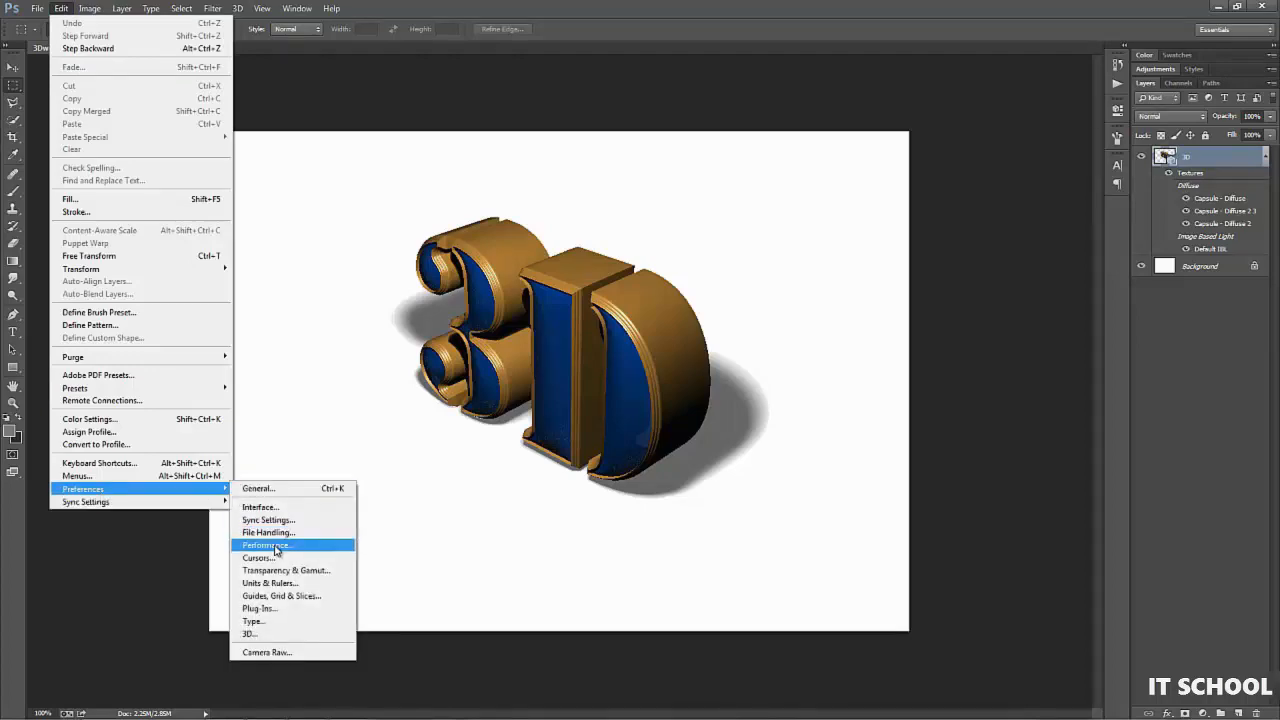
pyautogui.click(276, 547)
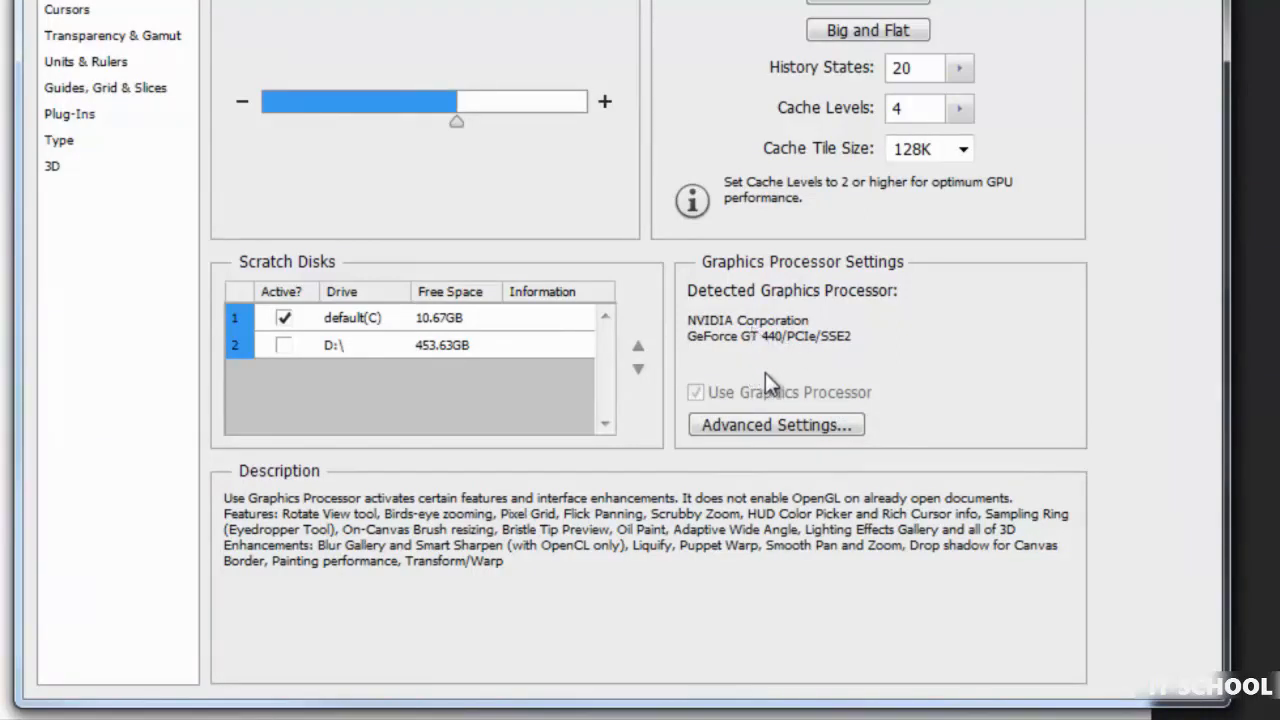
pyautogui.click(761, 427)
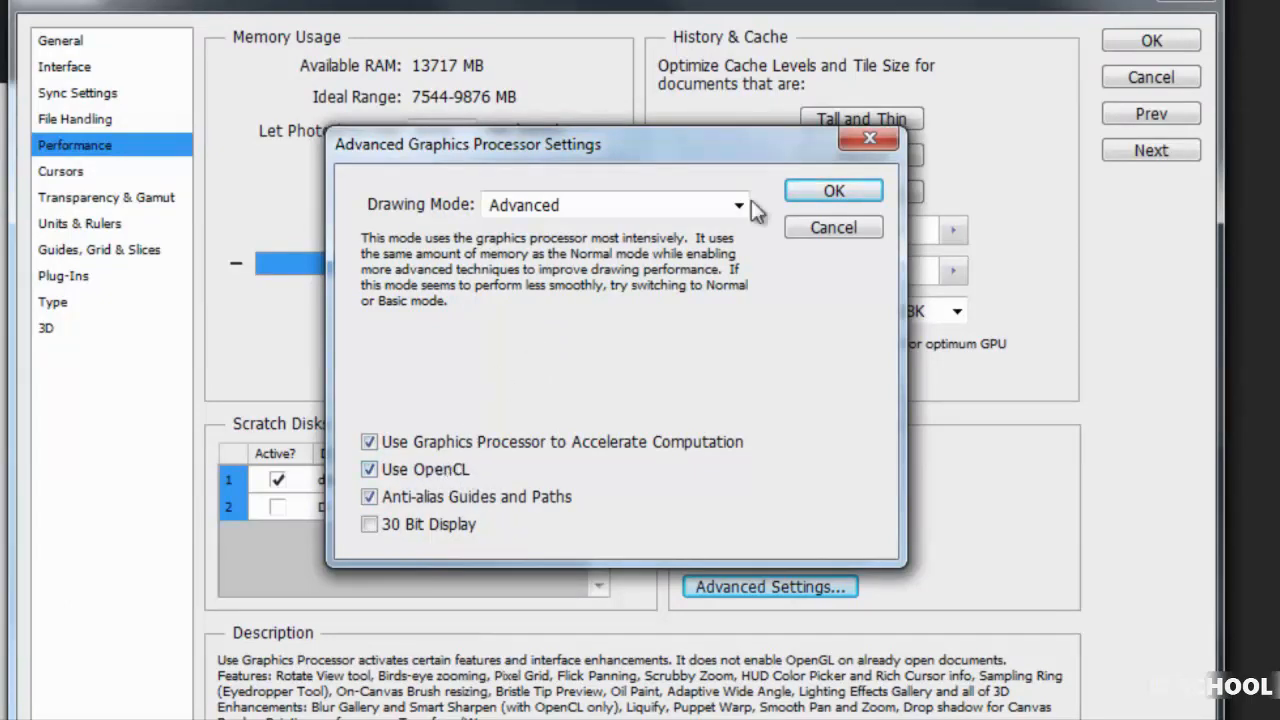
pyautogui.click(832, 192)
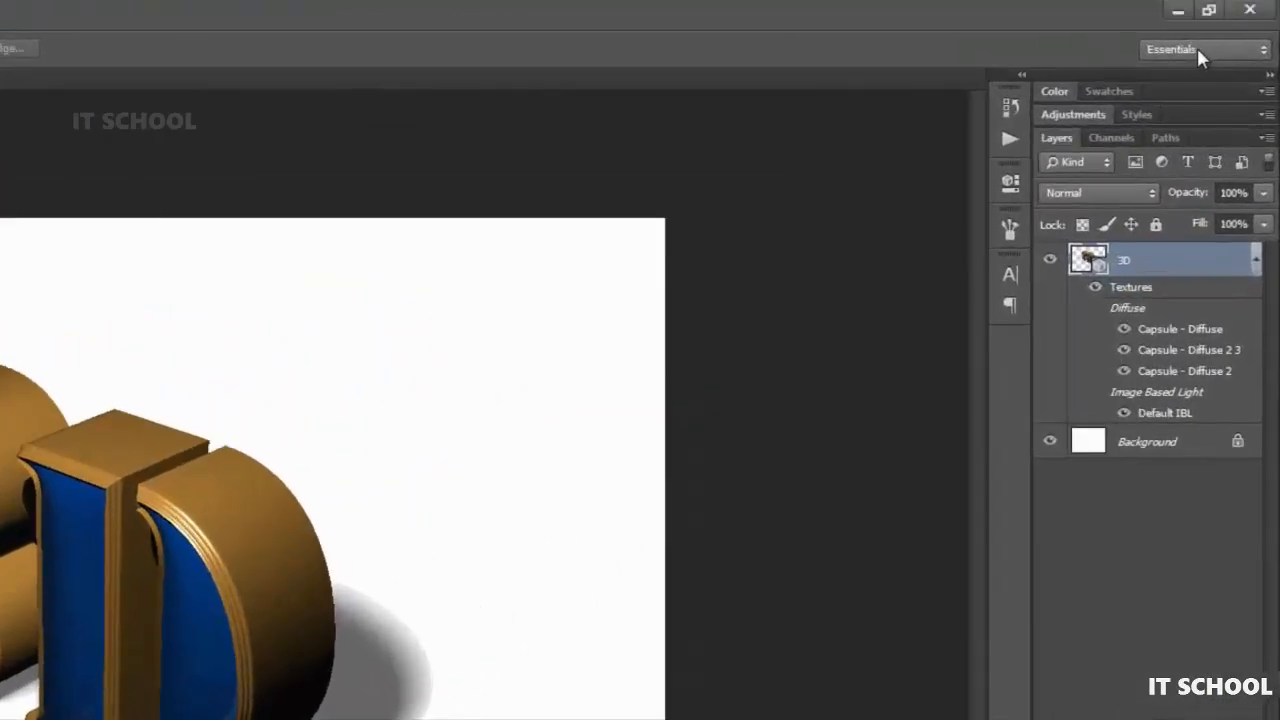
# - Switch to the 3D workspace and orbit the current view slightly around the 3D text with the Move tool
pyautogui.click(1200, 52)
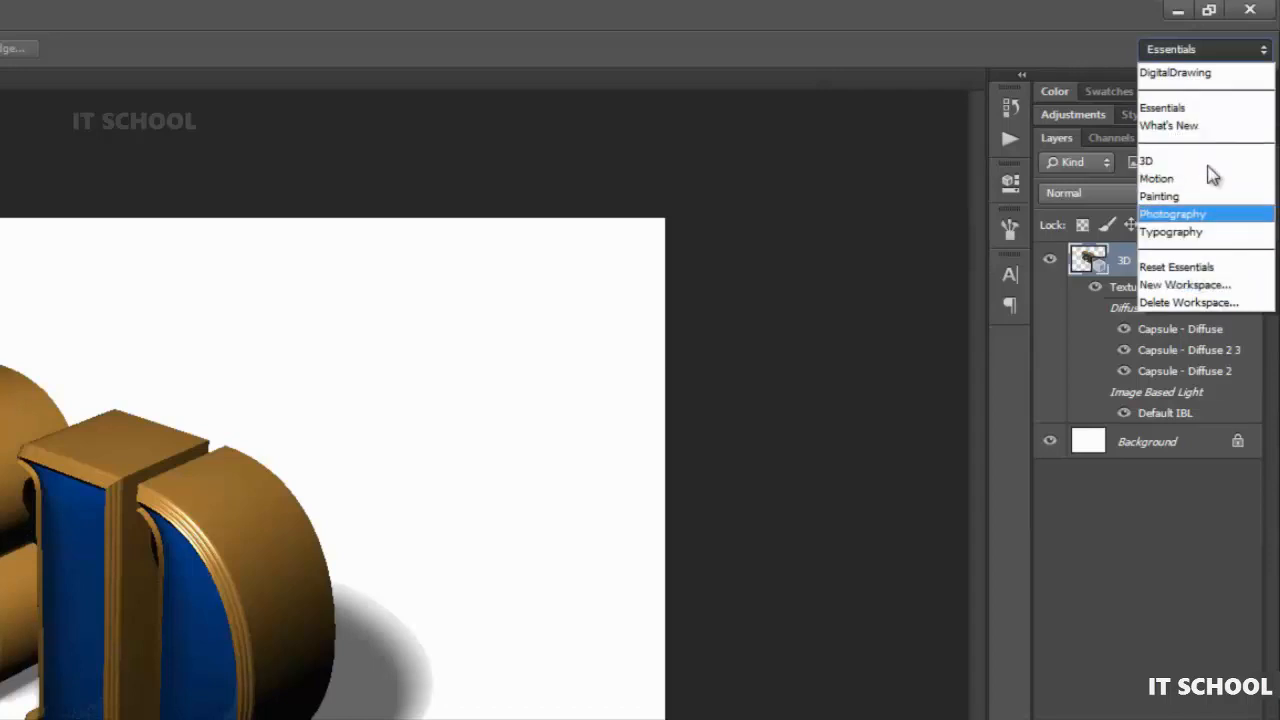
pyautogui.click(1170, 164)
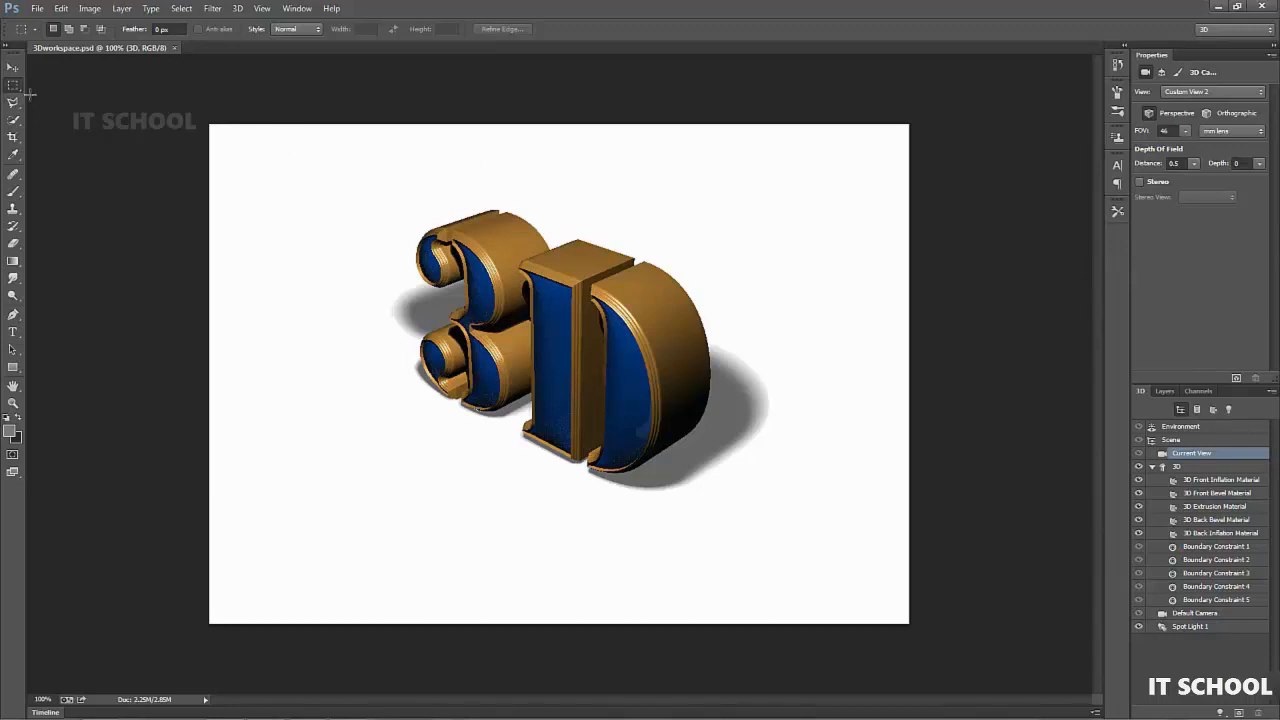
pyautogui.click(13, 68)
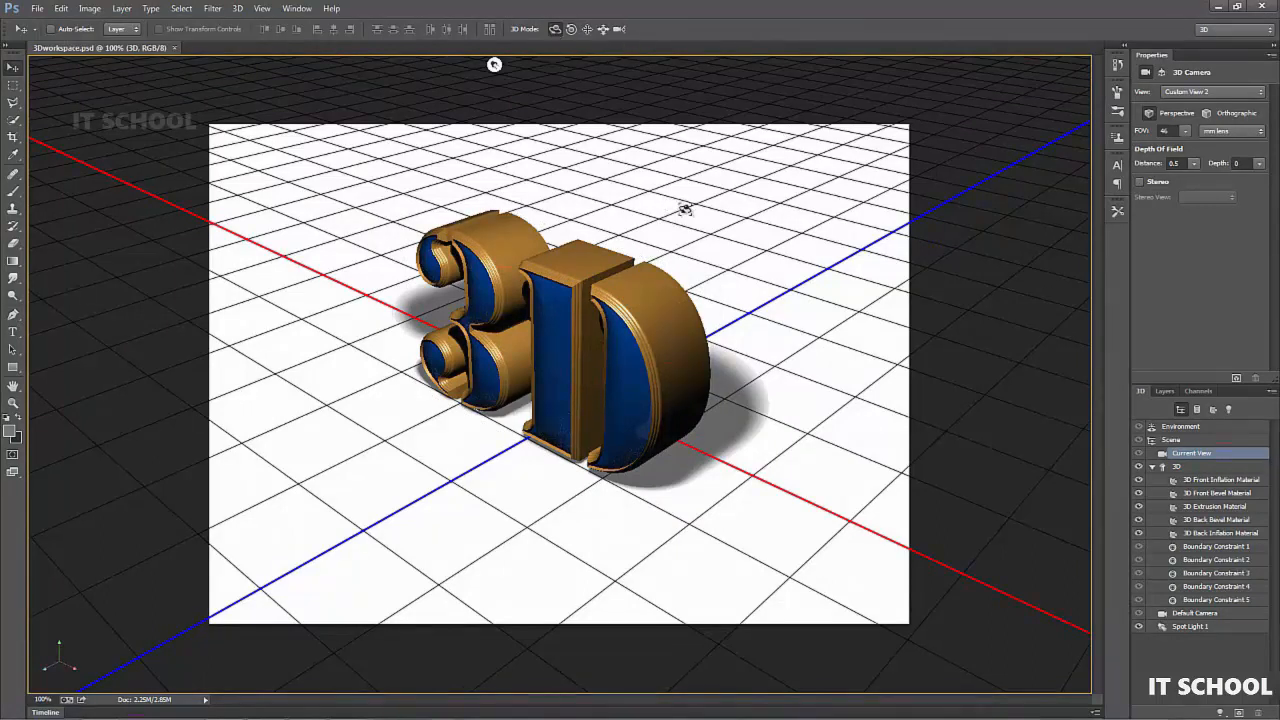
pyautogui.moveTo(494, 64); pyautogui.dragTo(562, 80)
pyautogui.moveTo(795, 245); pyautogui.dragTo(857, 264)
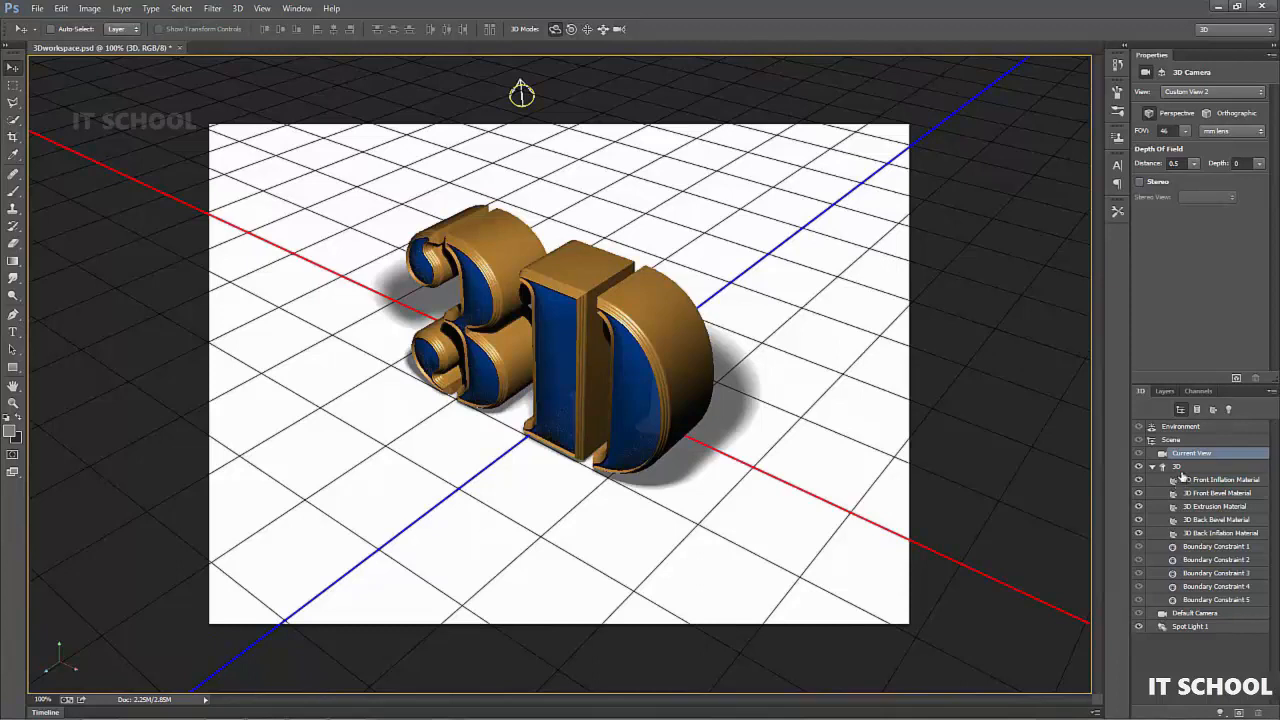
# - Select the whole scene and rotate and reposition it freehand, leaving the 3D text slightly shifted over the ground plane
pyautogui.click(1176, 441)
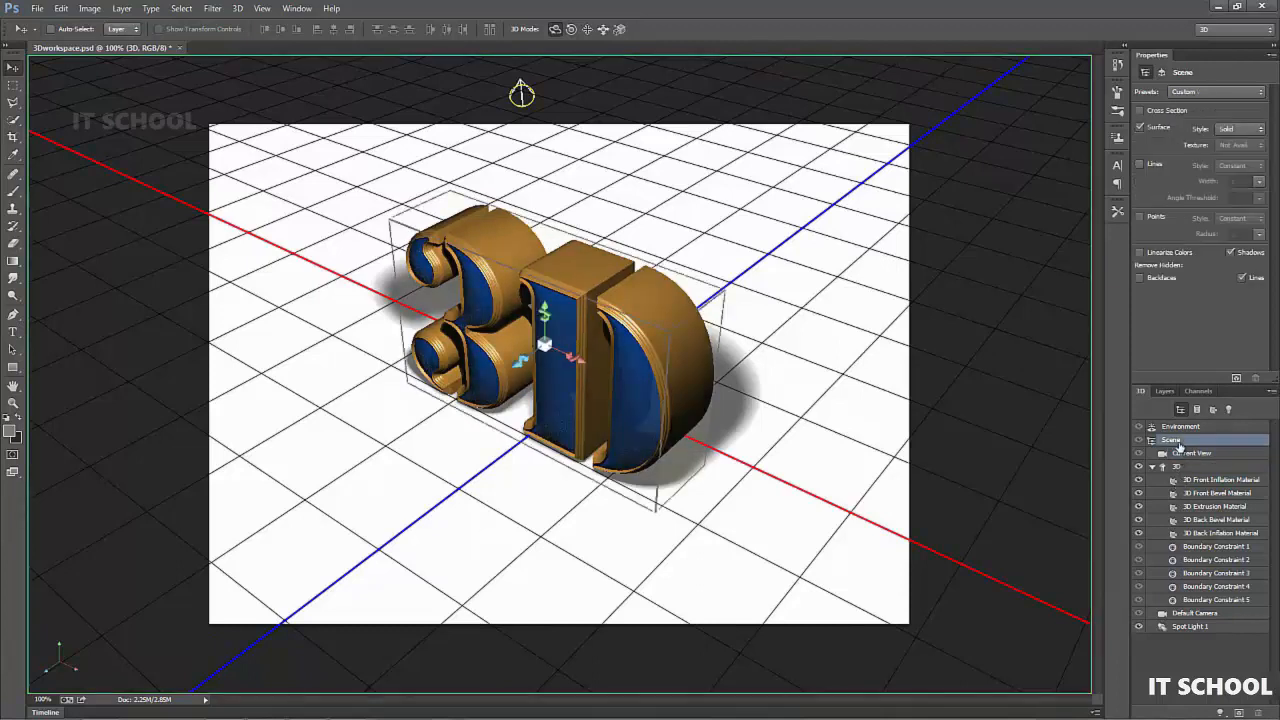
pyautogui.moveTo(774, 303); pyautogui.dragTo(580, 306)
pyautogui.moveTo(678, 235); pyautogui.dragTo(880, 345)
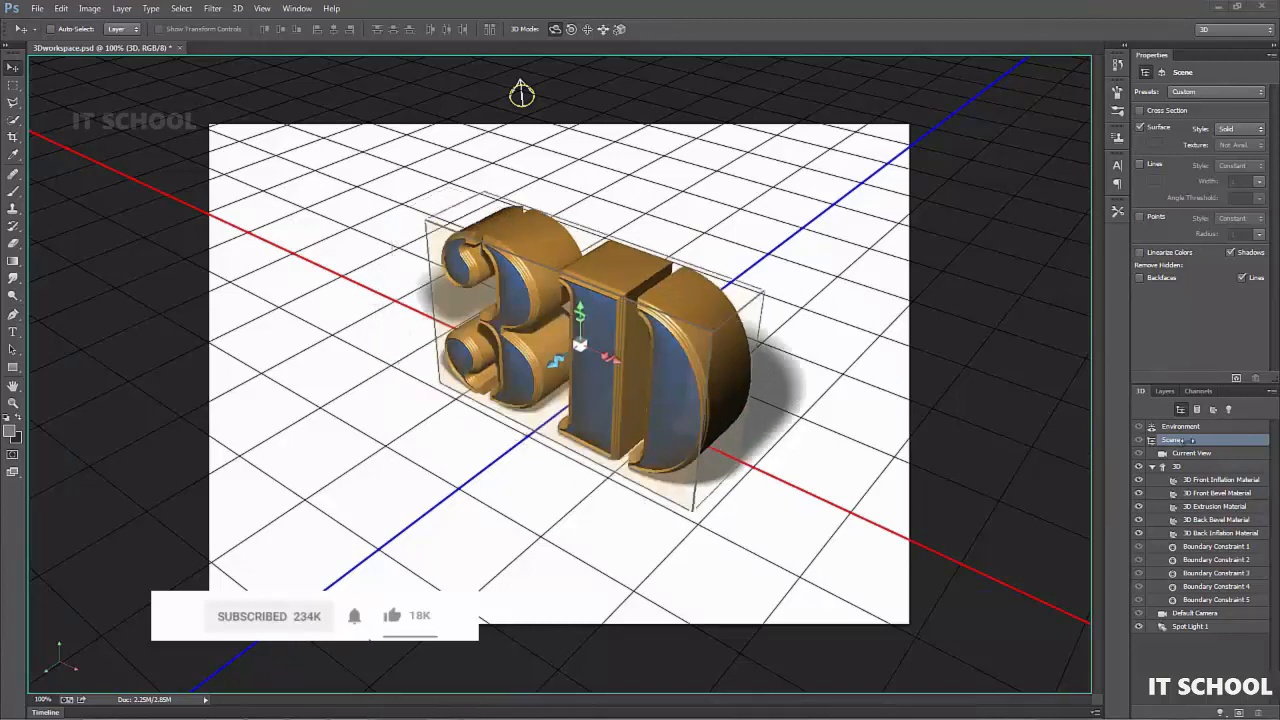
# - Select the 3D text mesh, move it along the X axis, and enlarge it both uniformly and along X
pyautogui.click(1181, 467)
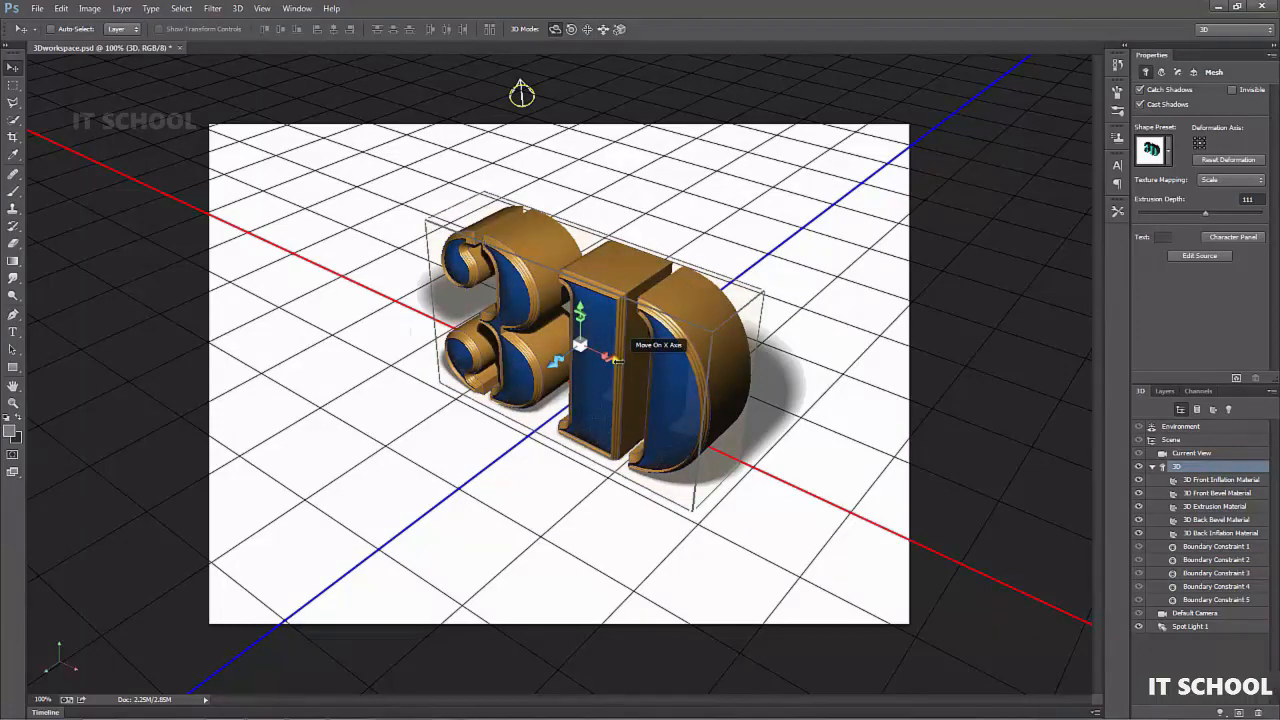
pyautogui.moveTo(620, 362); pyautogui.dragTo(575, 333)
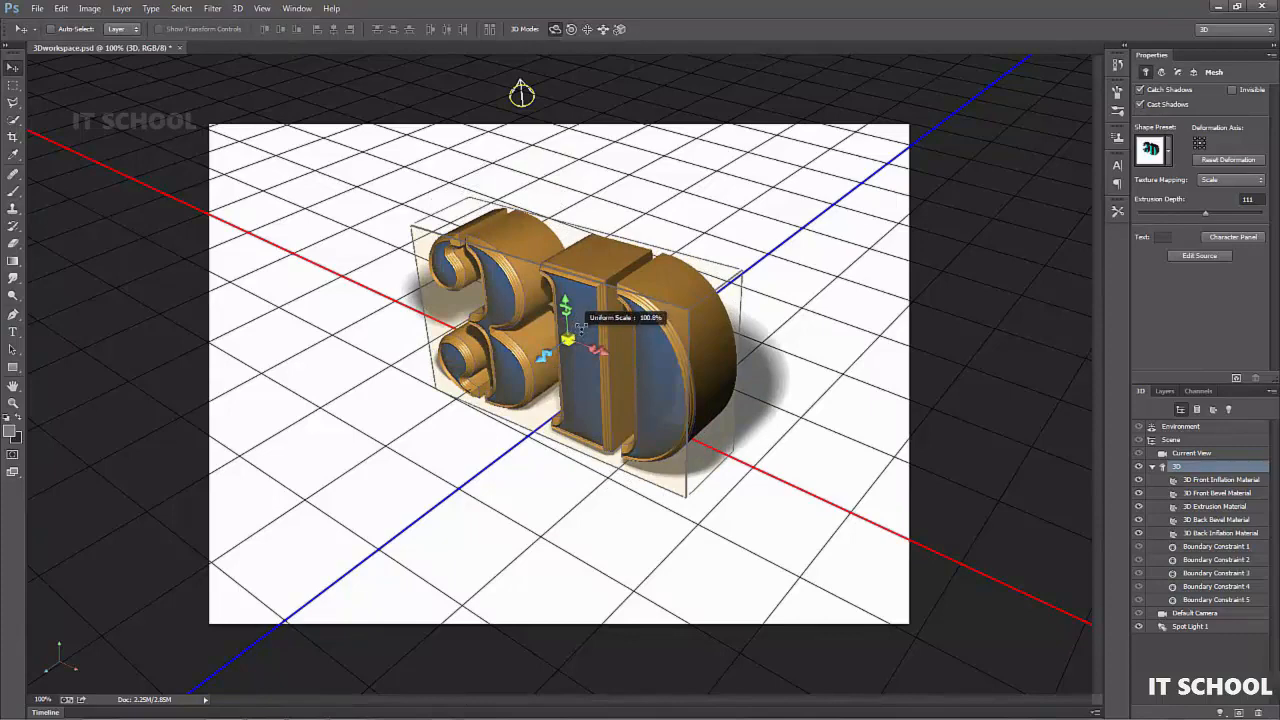
pyautogui.moveTo(581, 328); pyautogui.dragTo(550, 286)
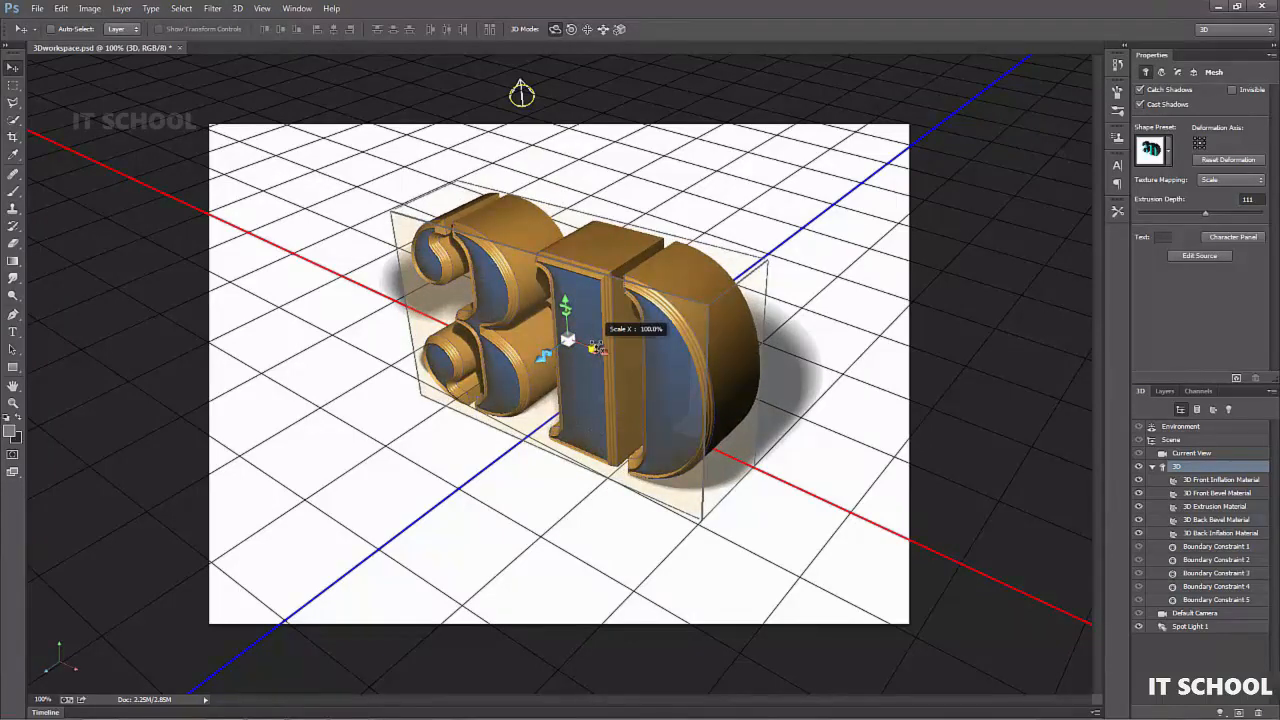
pyautogui.moveTo(596, 347); pyautogui.dragTo(570, 303)
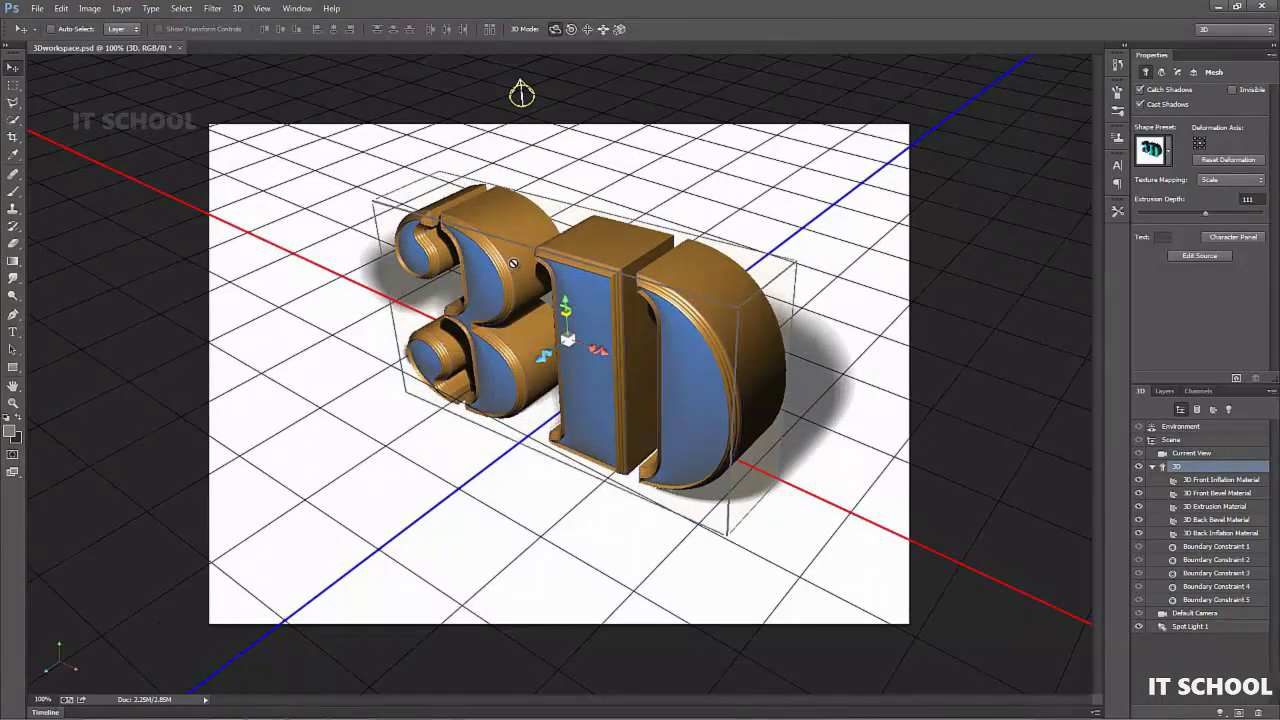
# - Reposition the 3D text freehand along its X and Y axes using its surrounding bounding cage
pyautogui.moveTo(559, 241)
pyautogui.mouseDown()
pyautogui.moveTo(597, 243)
pyautogui.moveTo(557, 216)
pyautogui.mouseUp()
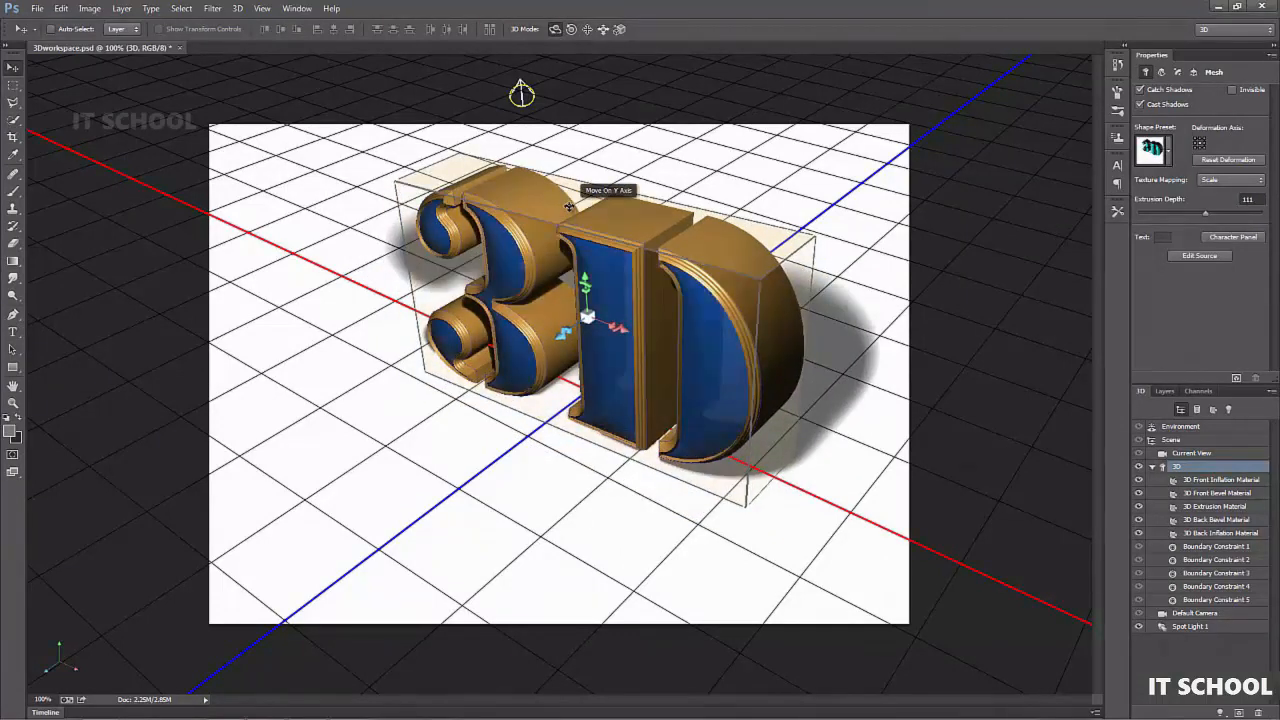
pyautogui.moveTo(680, 242); pyautogui.dragTo(667, 282)
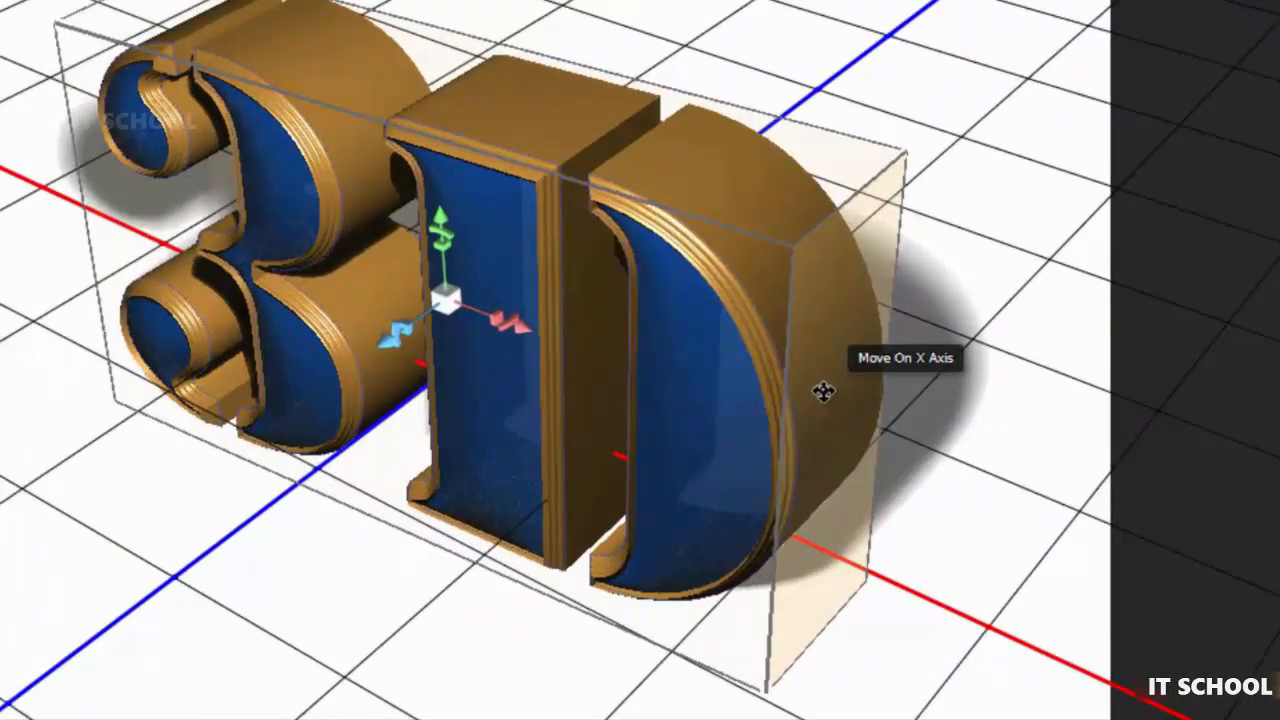
pyautogui.moveTo(623, 374); pyautogui.dragTo(574, 369)
pyautogui.moveTo(503, 321); pyautogui.dragTo(490, 360)
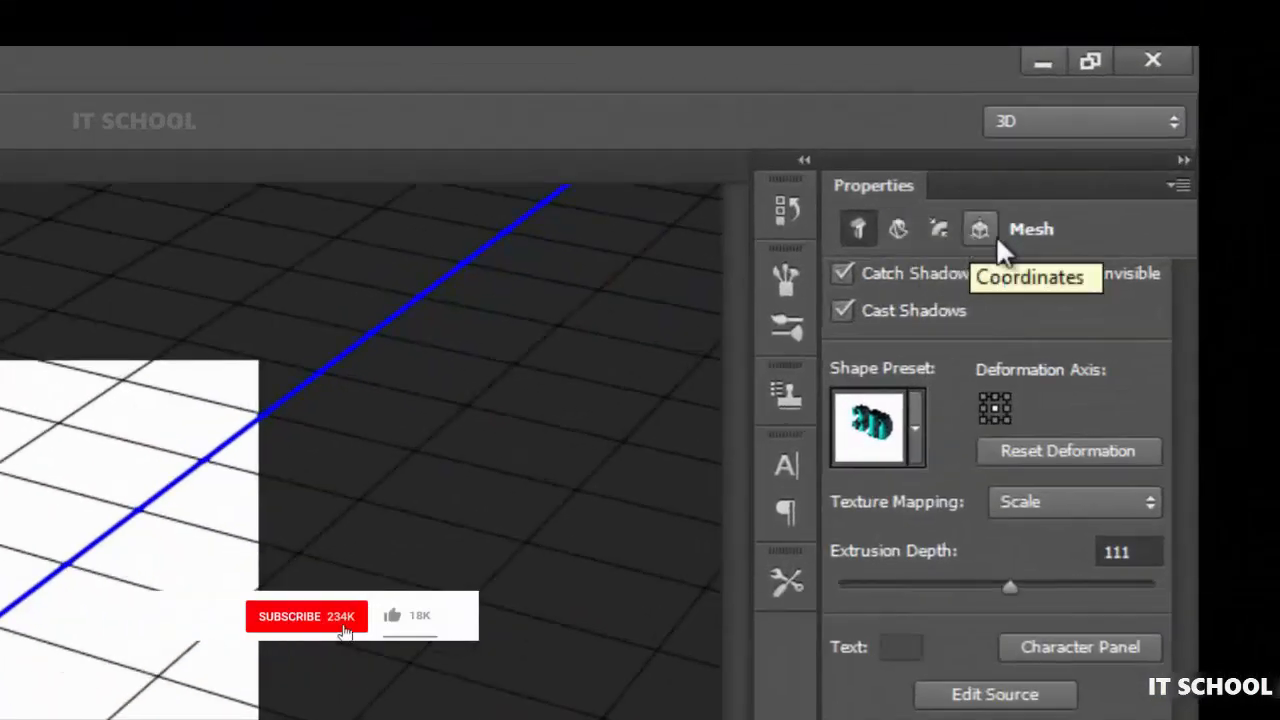
# - Deform the 3D text with a 10° twist, an 88% taper and a deeper extrusion
pyautogui.click(898, 229)
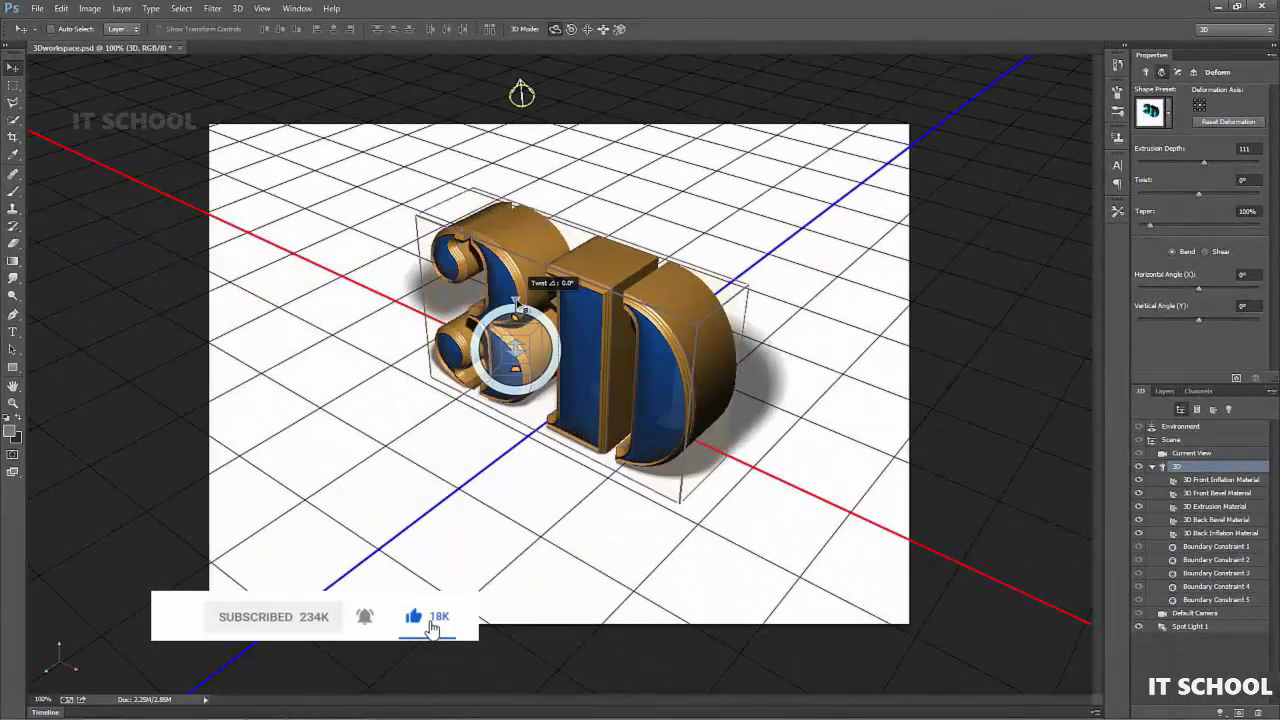
pyautogui.moveTo(516, 302); pyautogui.dragTo(518, 345)
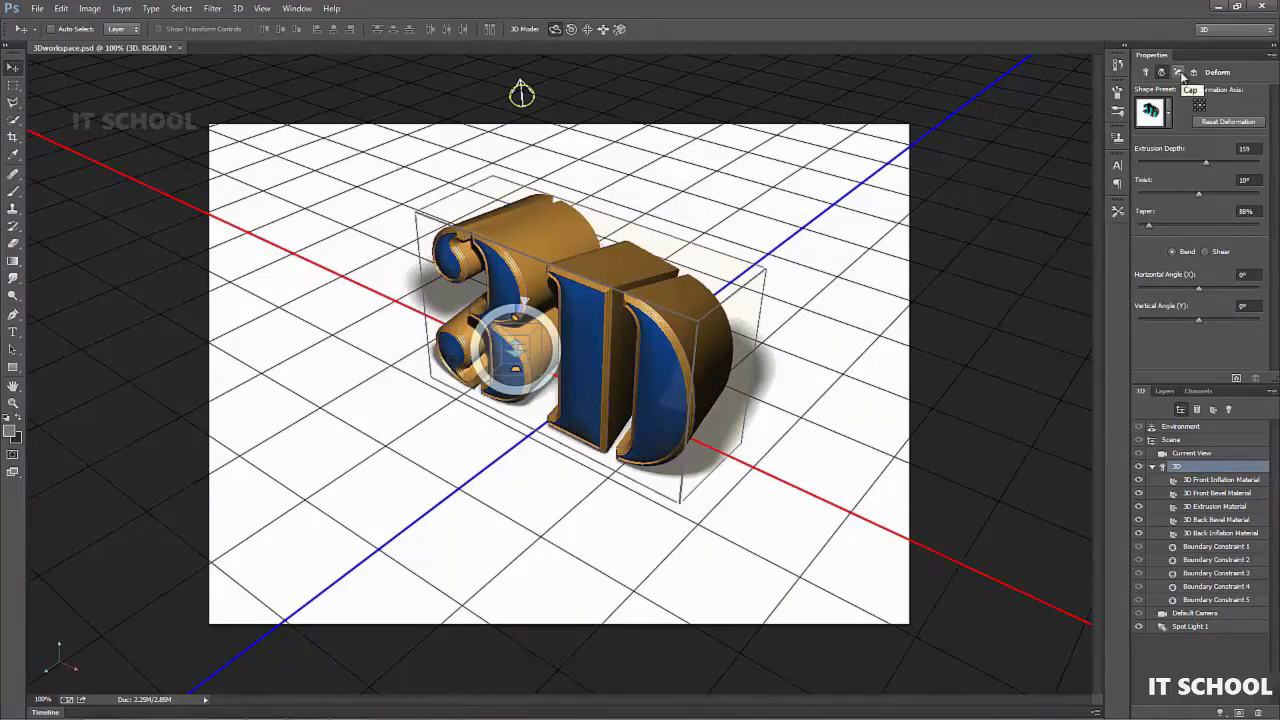
# - Set the front cap's inflation angle to -15° and adjust its bevel freehand
pyautogui.click(1178, 72)
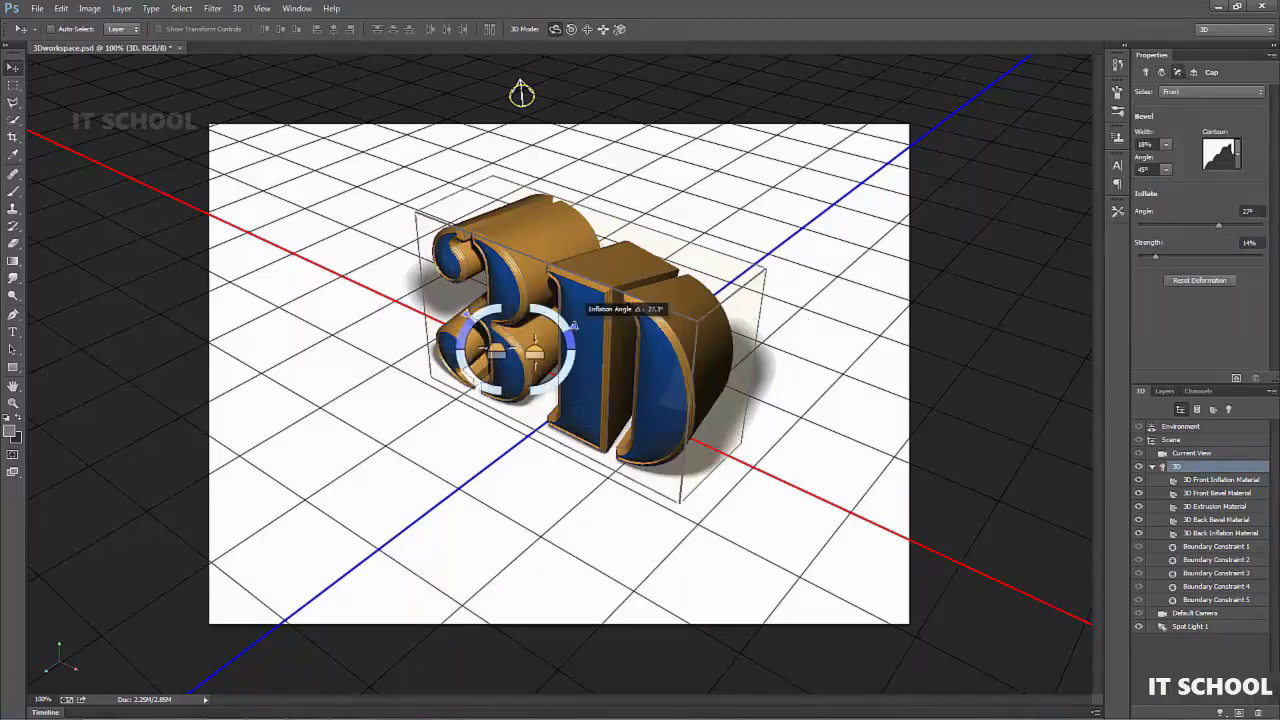
pyautogui.moveTo(571, 320); pyautogui.dragTo(566, 363)
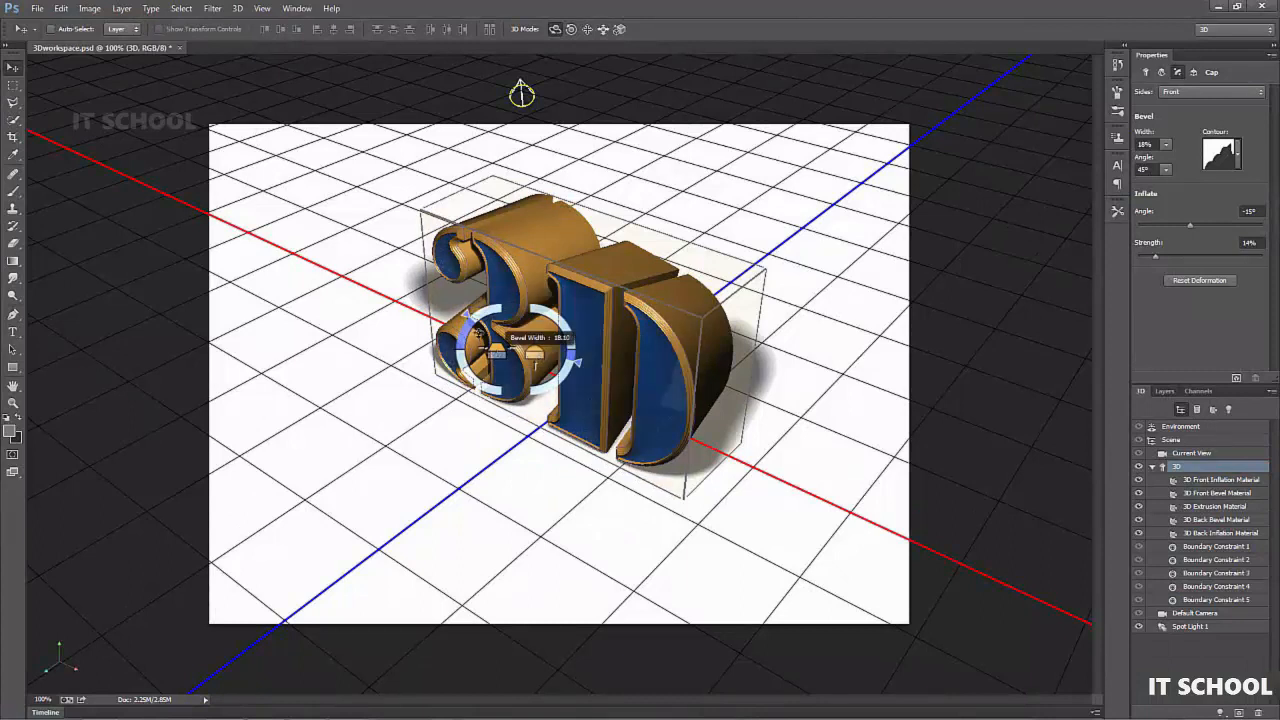
pyautogui.moveTo(460, 328); pyautogui.dragTo(458, 346)
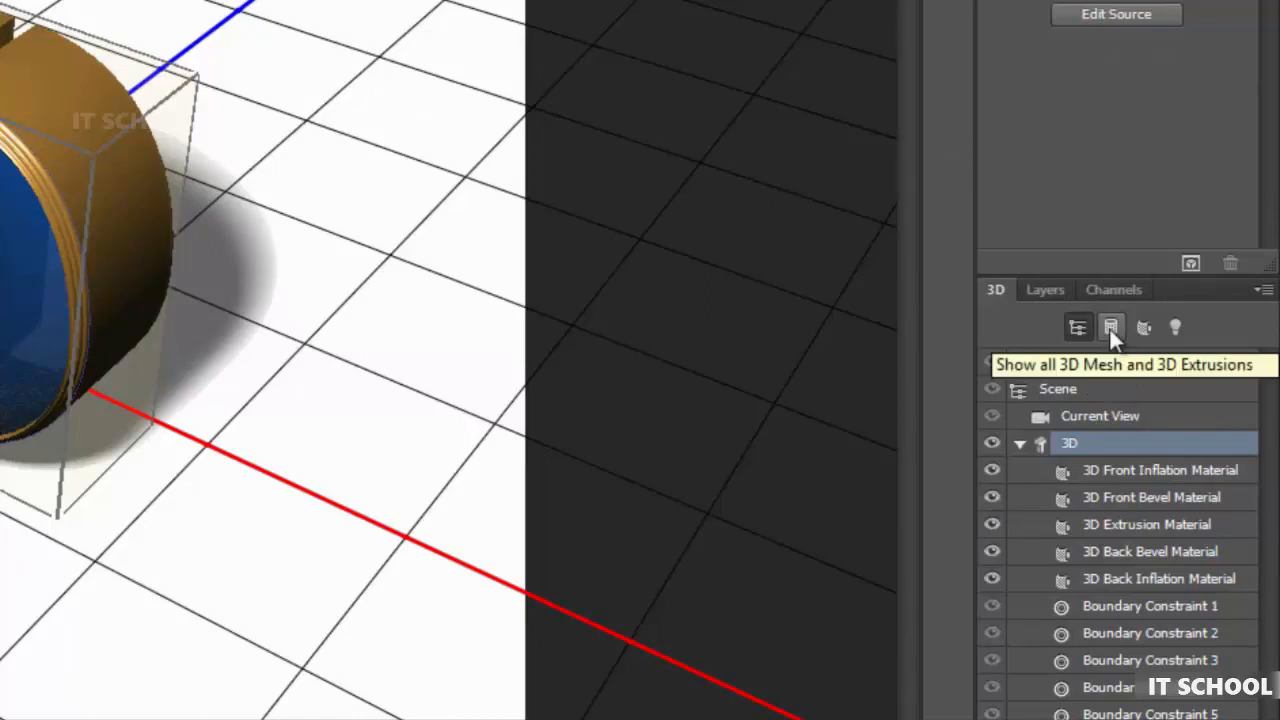
# - Examine the scene's elements filtered by meshes, materials and lights, and return to showing all scene elements
pyautogui.click(1110, 328)
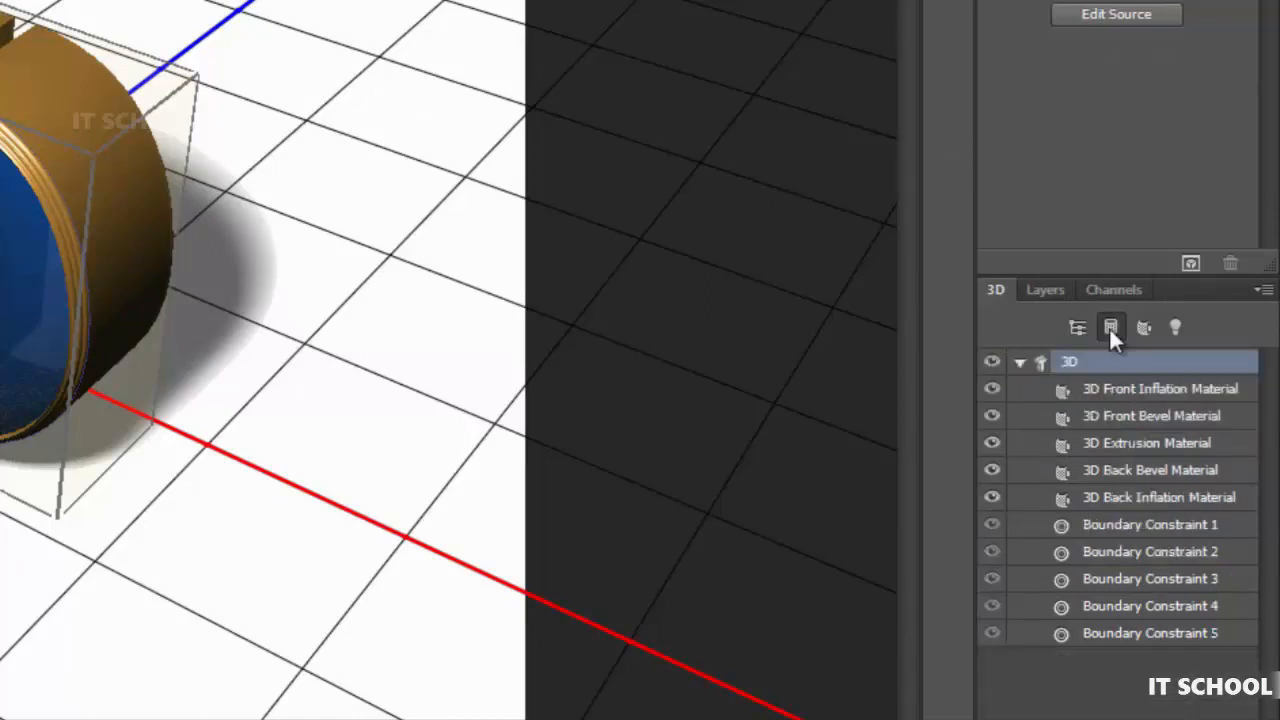
pyautogui.click(1019, 364)
pyautogui.click(1019, 364)
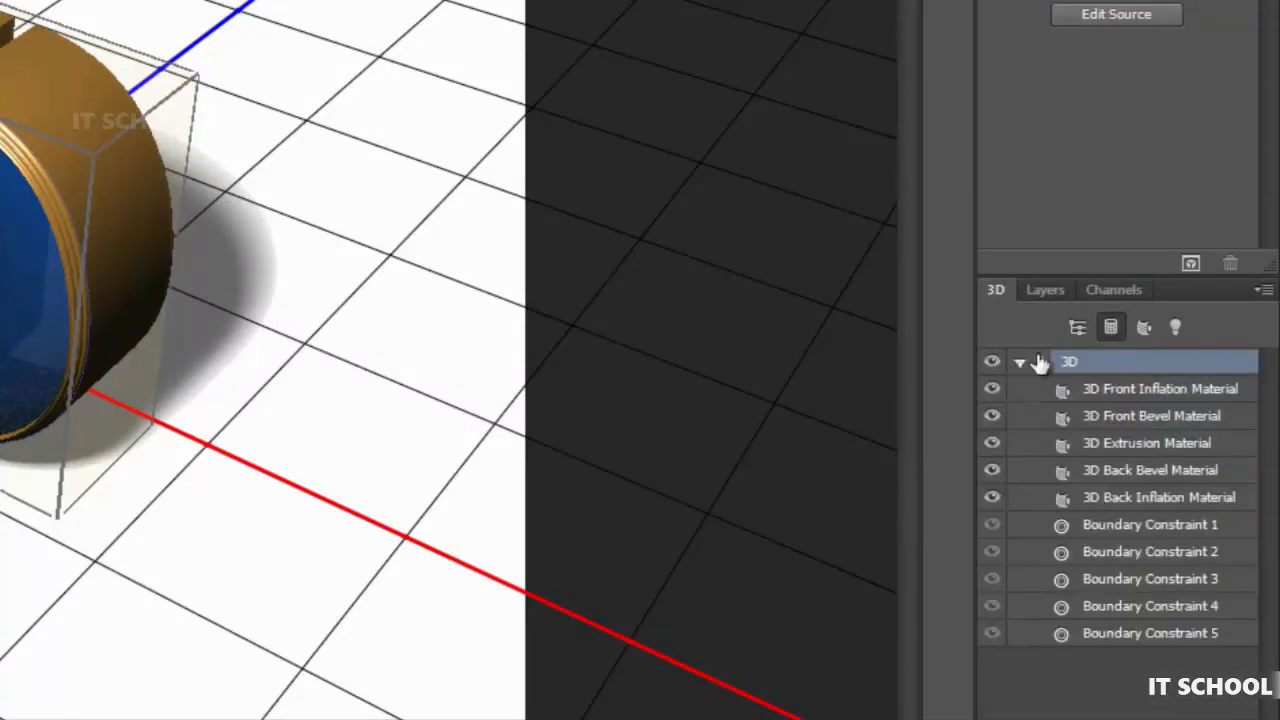
pyautogui.click(1145, 328)
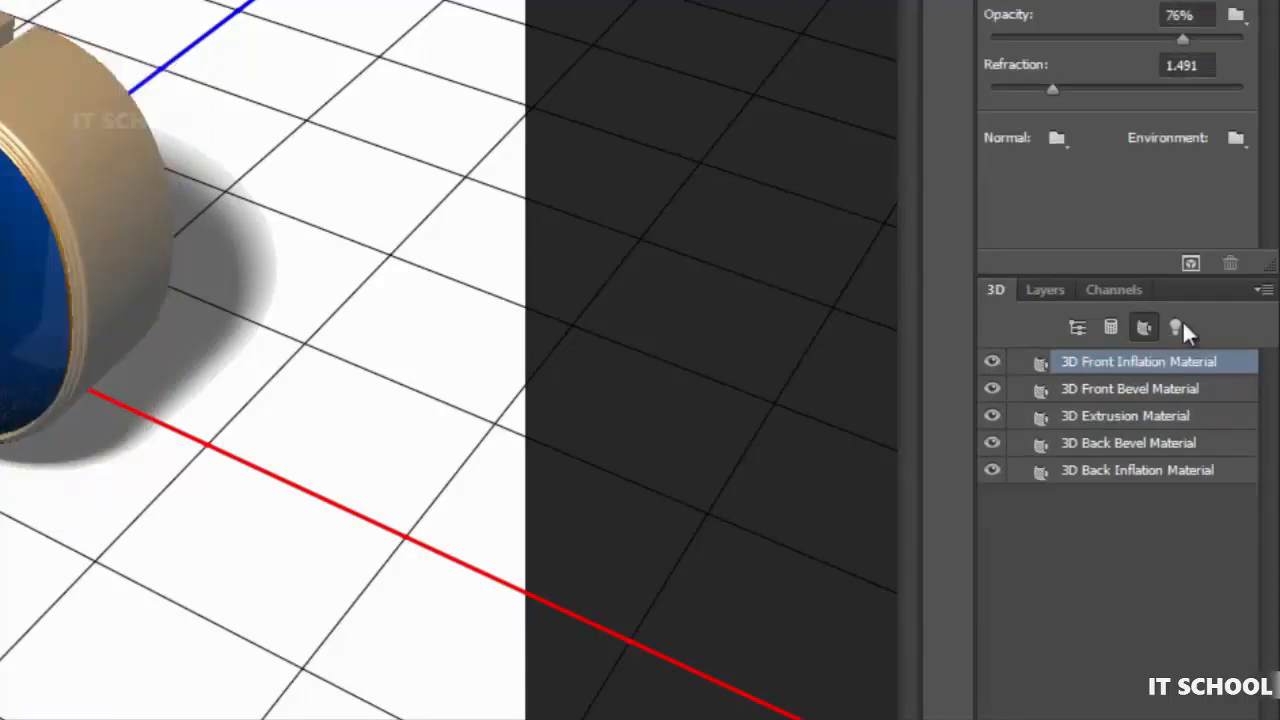
pyautogui.click(1182, 322)
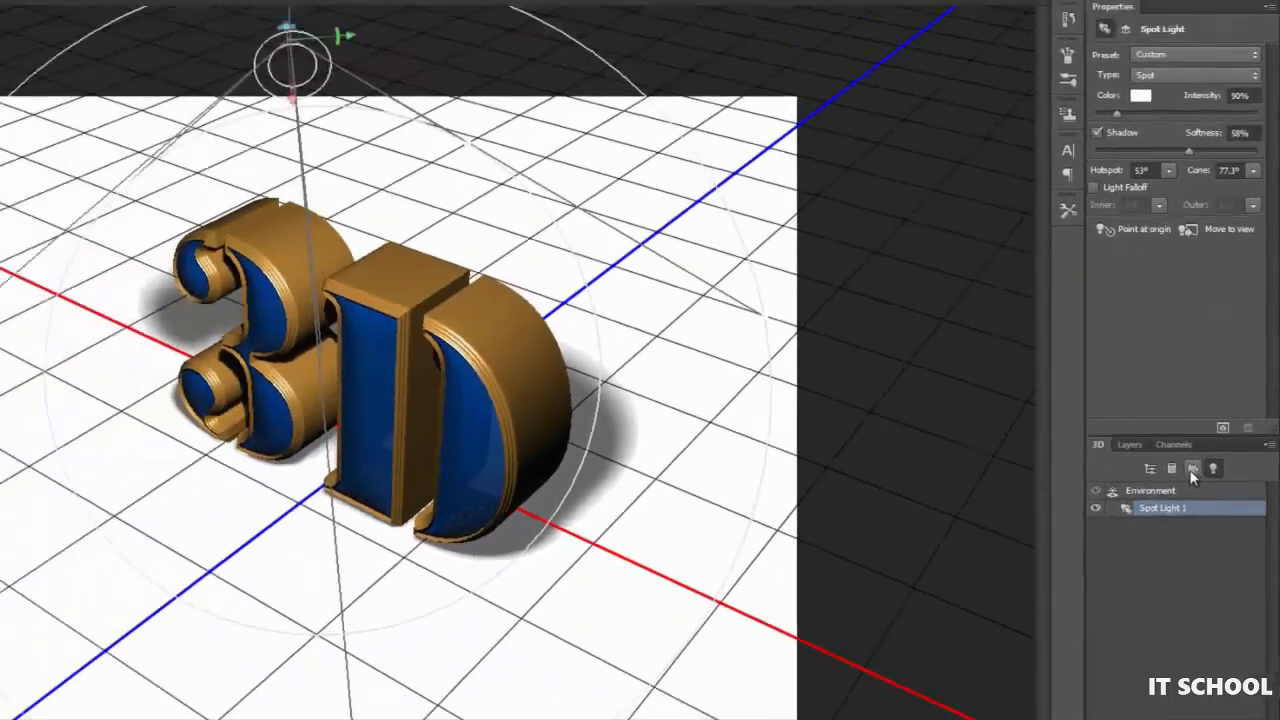
pyautogui.click(1144, 327)
pyautogui.click(1174, 476)
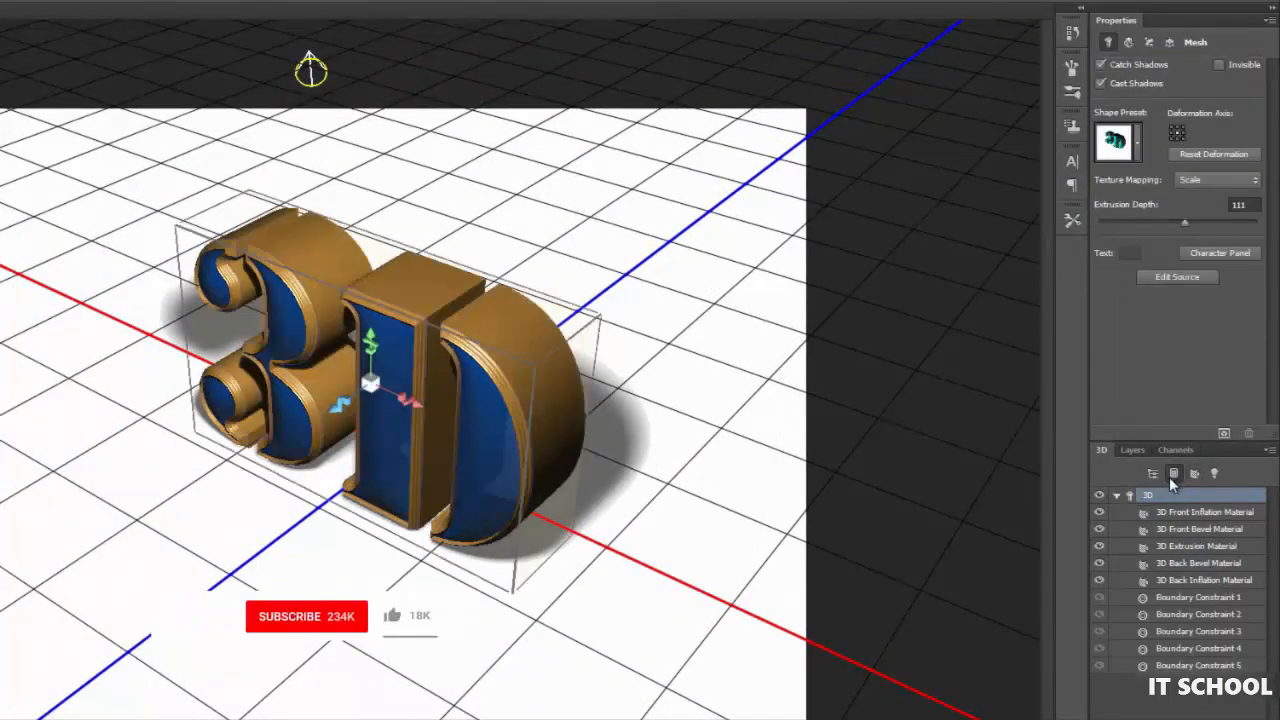
pyautogui.click(1152, 474)
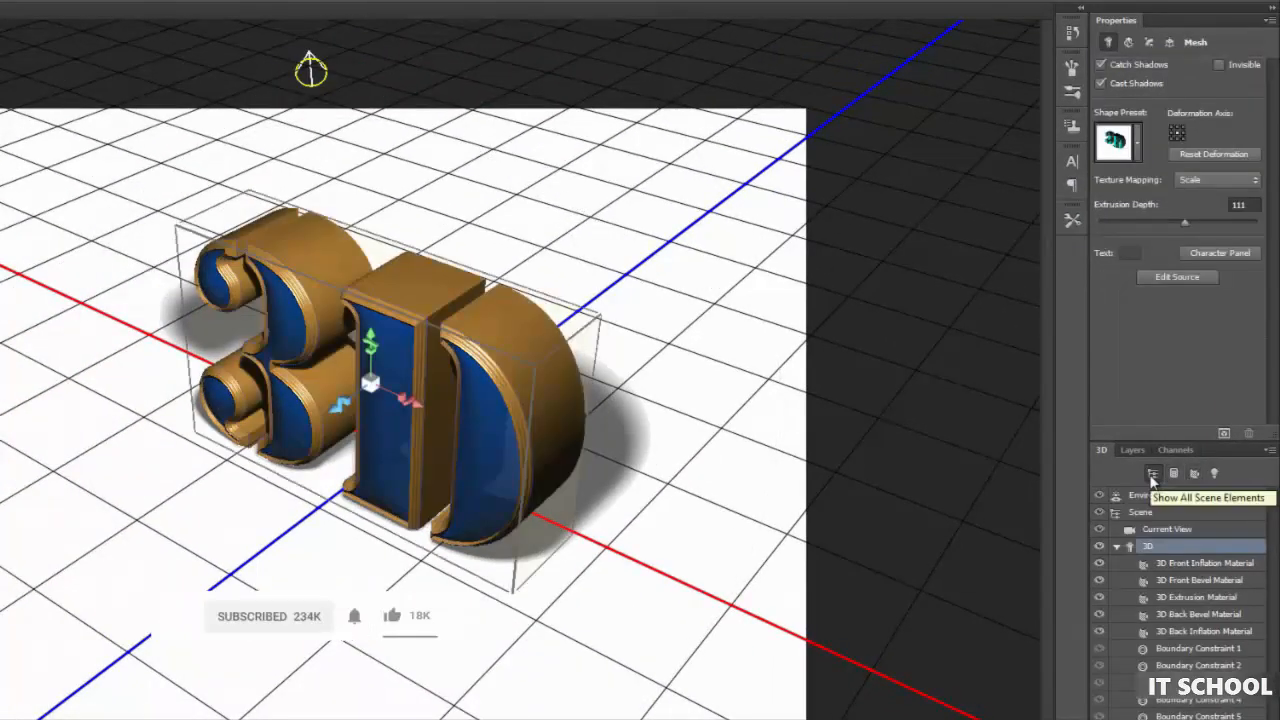
# - Set the environment's ground plane shadow opacity to 0% and its reflection opacity to 49%
pyautogui.click(1158, 497)
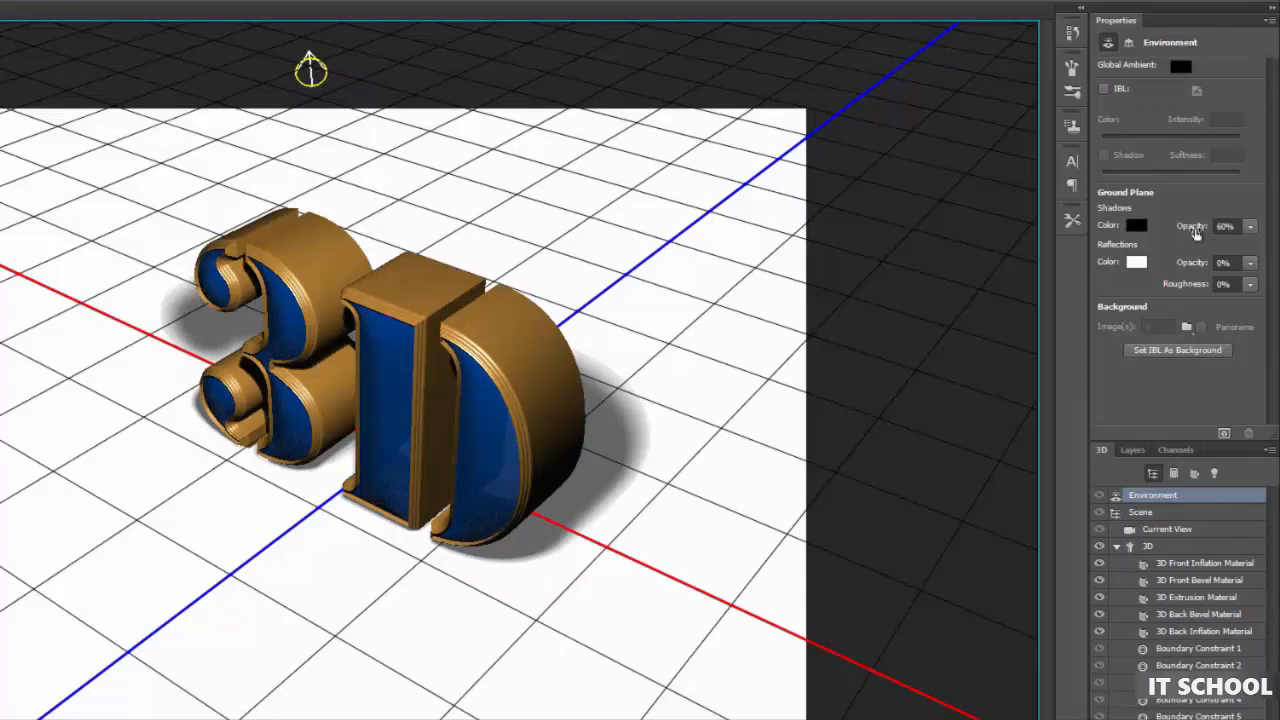
pyautogui.moveTo(1195, 232); pyautogui.dragTo(930, 233)
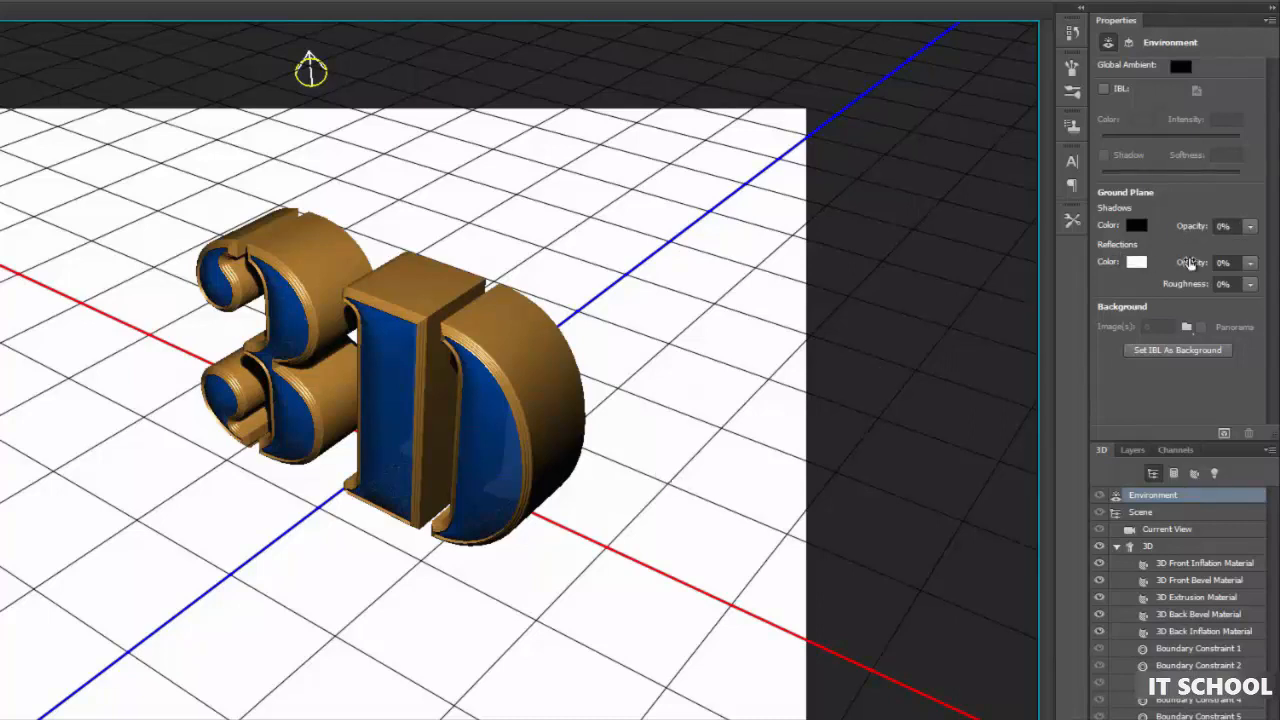
pyautogui.moveTo(1190, 265); pyautogui.dragTo(1160, 270)
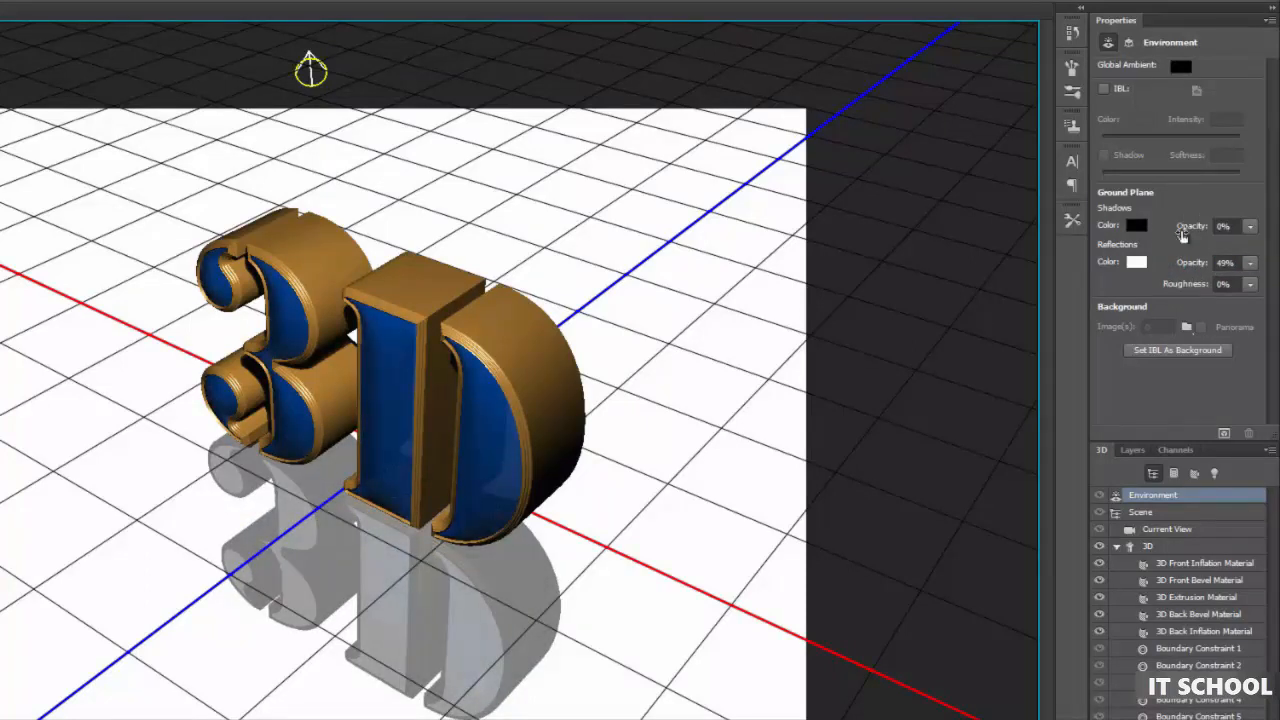
# - Select the Scene and review its surface style options and its coordinates
pyautogui.click(1153, 512)
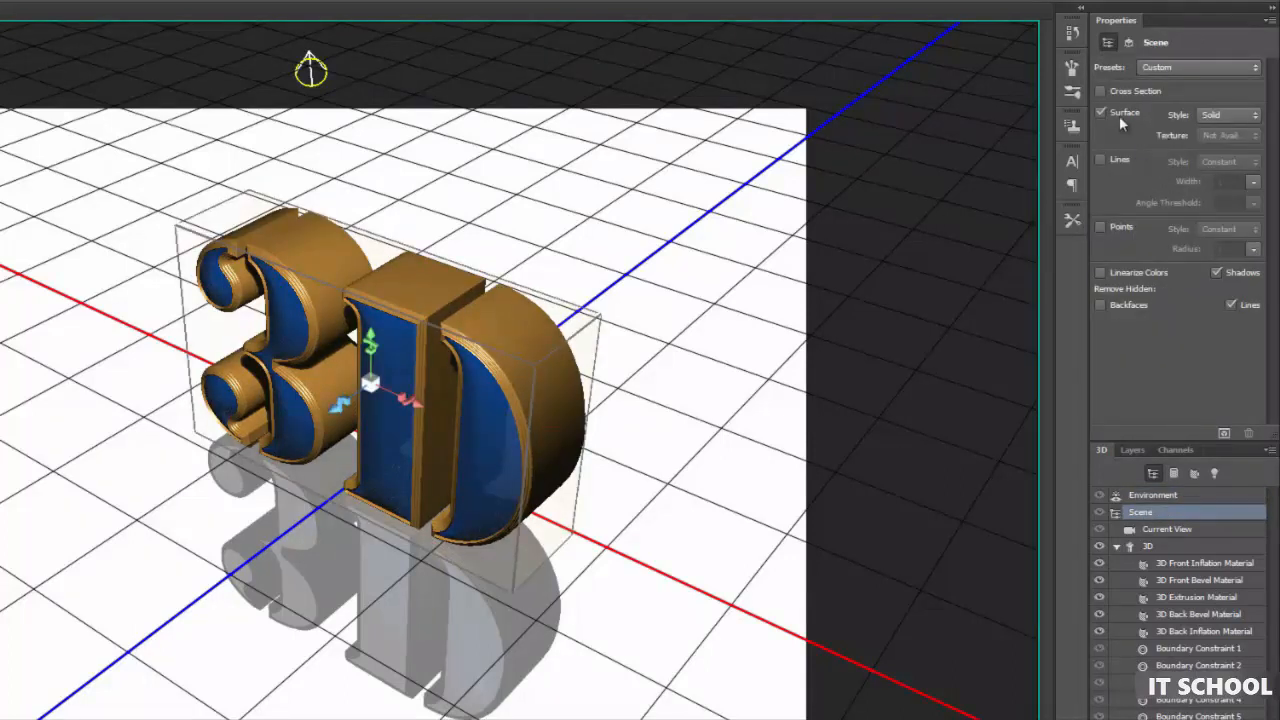
pyautogui.click(1223, 116)
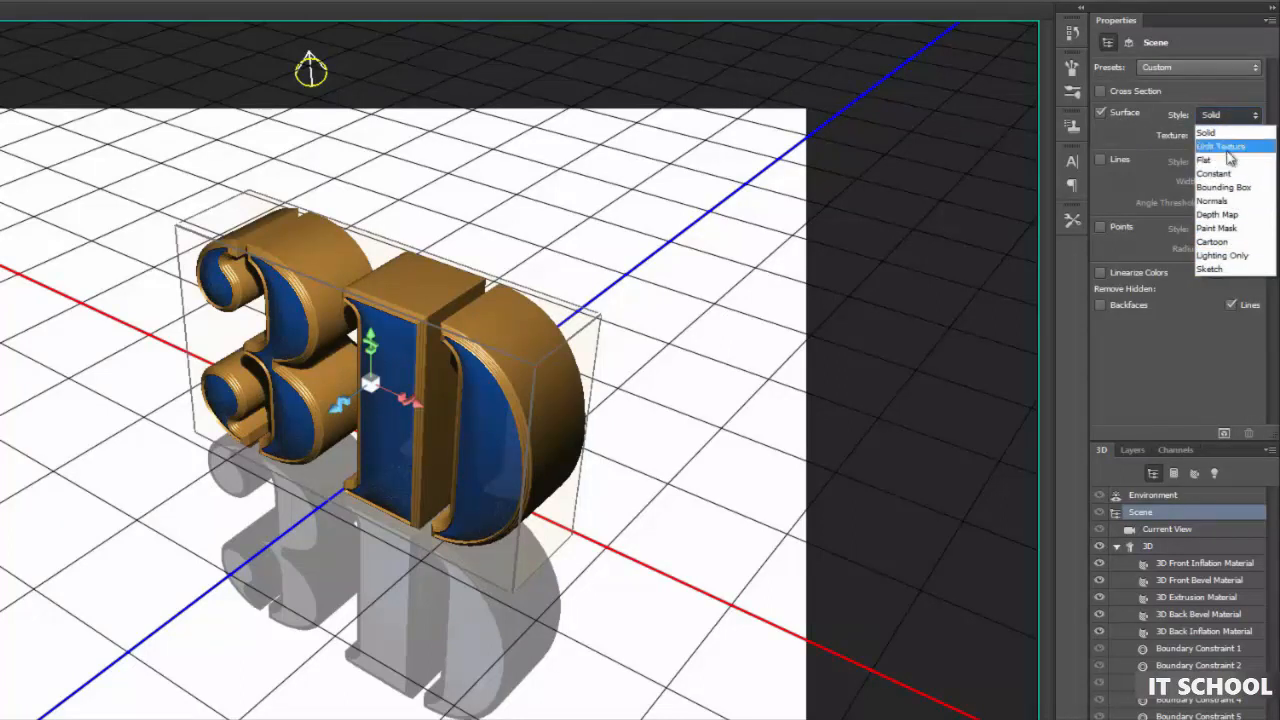
pyautogui.click(1199, 92)
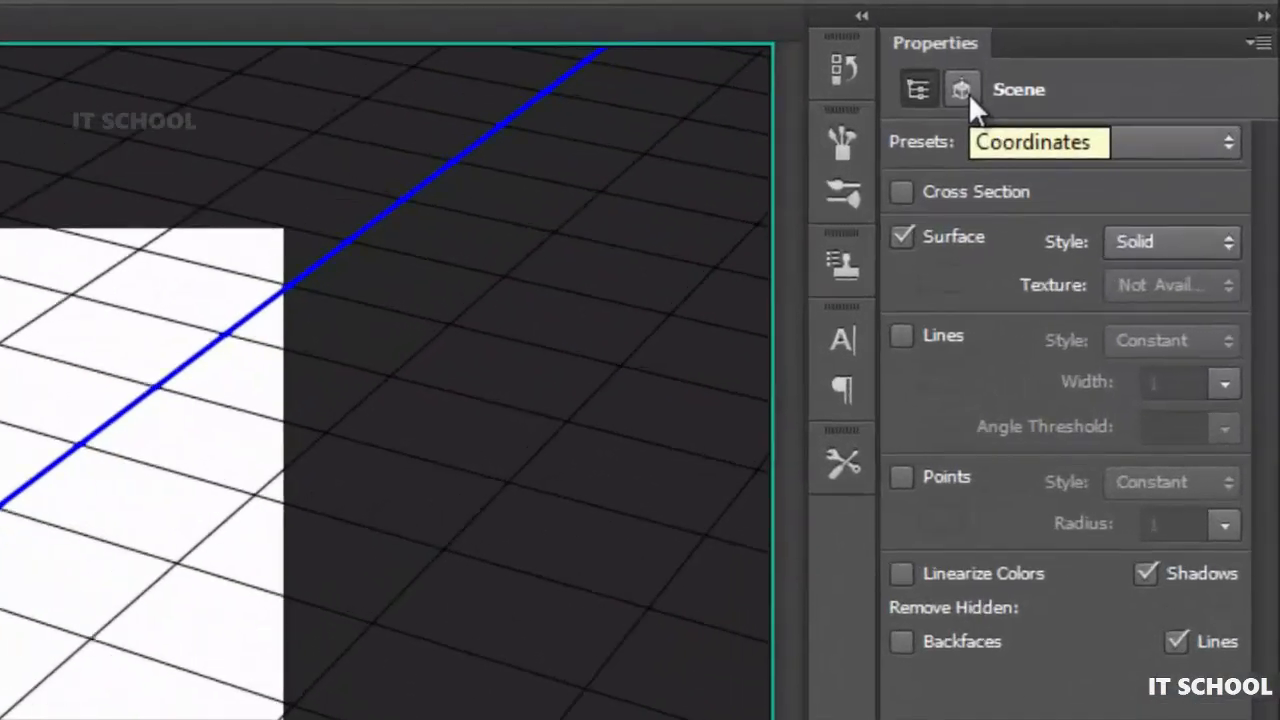
pyautogui.click(966, 93)
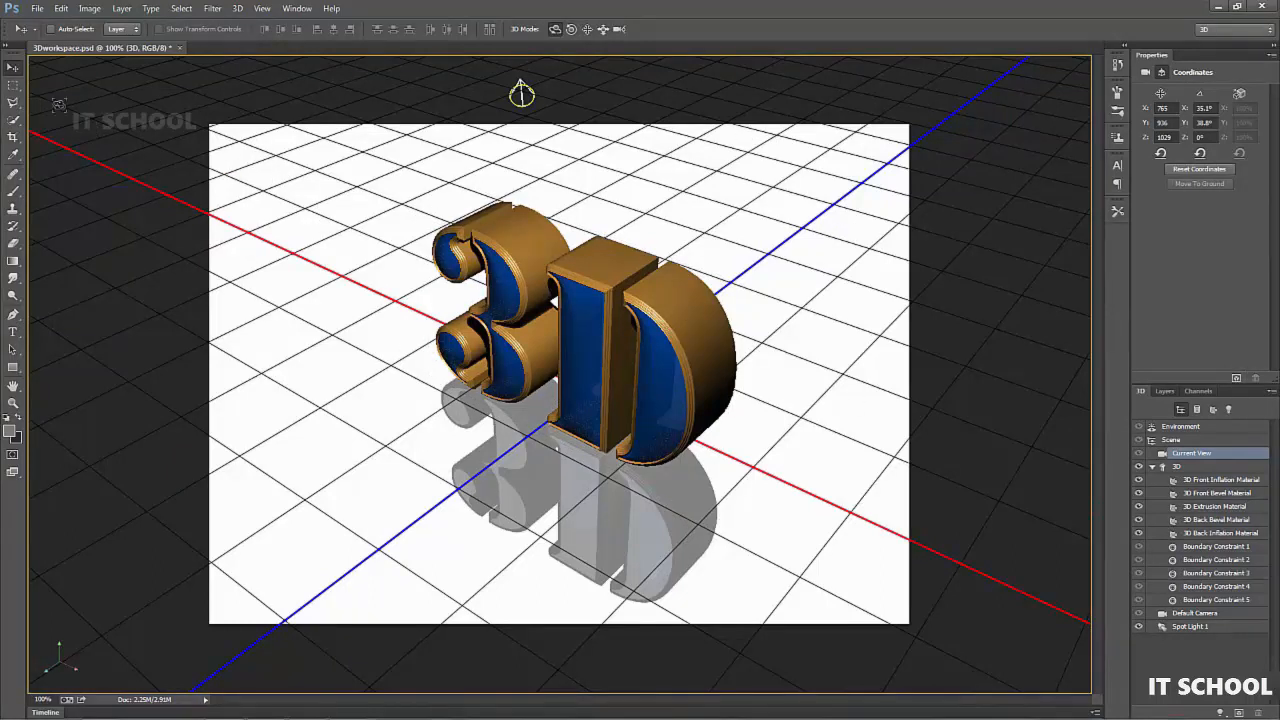
# - Marquee-select a rectangular area around the 3D text and its reflection, and render that area
pyautogui.click(13, 85)
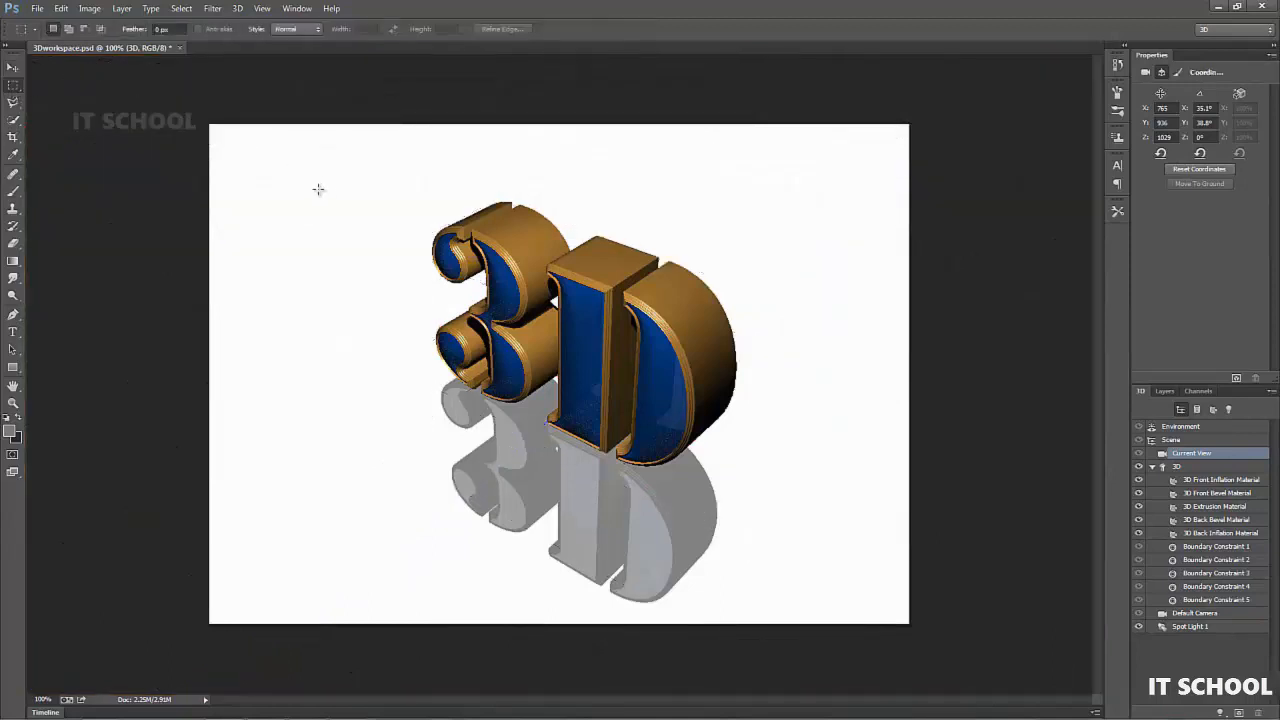
pyautogui.moveTo(795, 515); pyautogui.dragTo(785, 612)
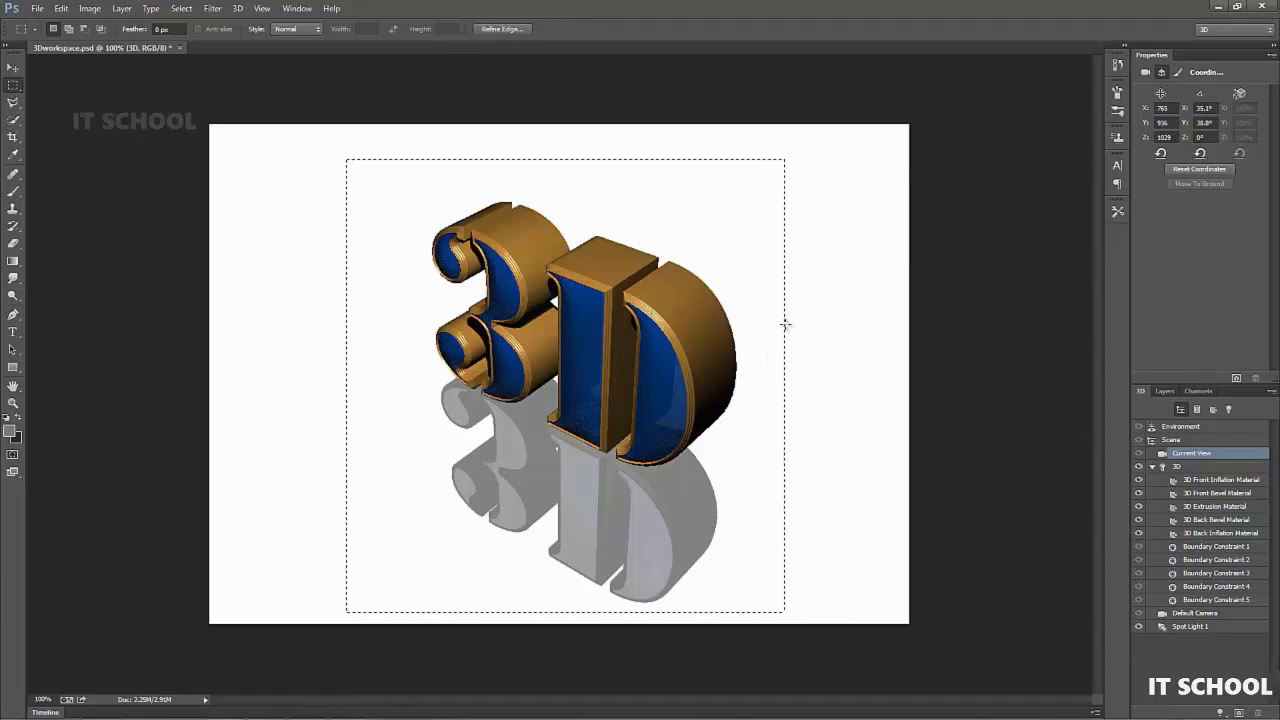
pyautogui.click(1236, 380)
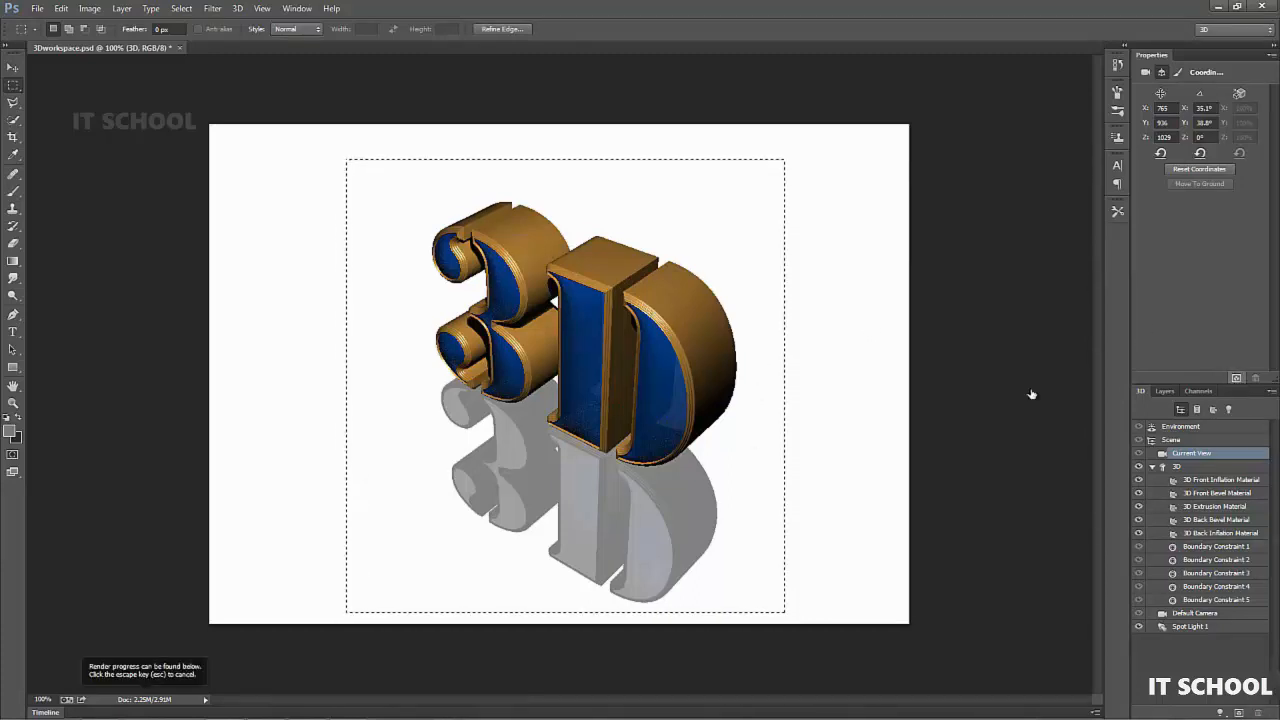